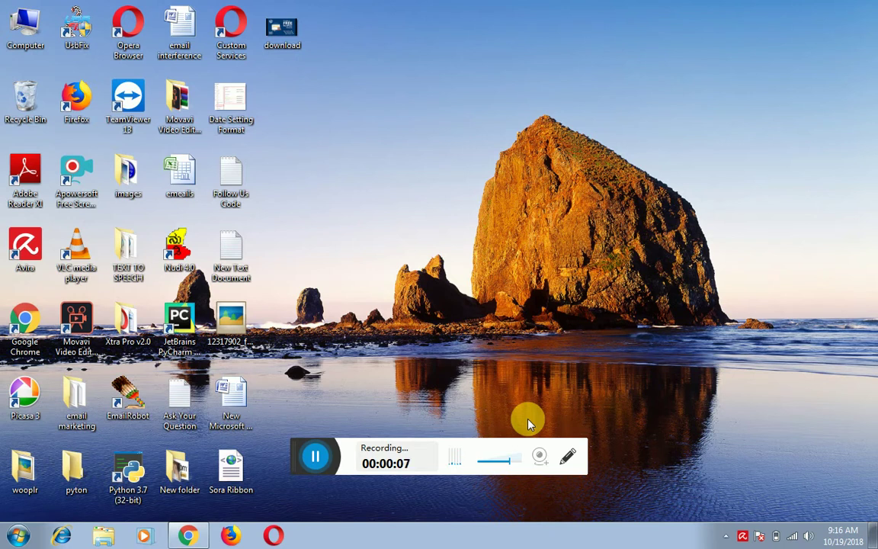
{"action": "left_click", "coordinate": [203, 537]}
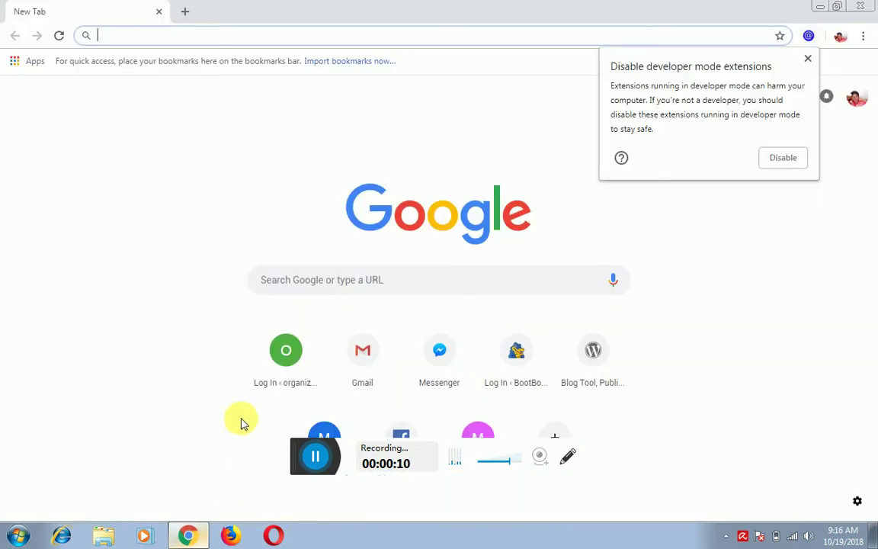
{"action": "left_click", "coordinate": [807, 61]}
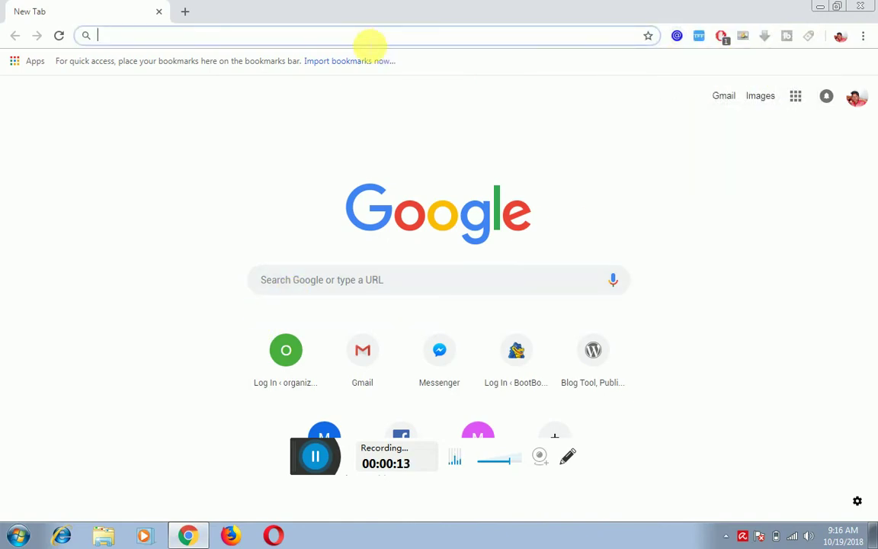
{"action": "type", "text": "www."}
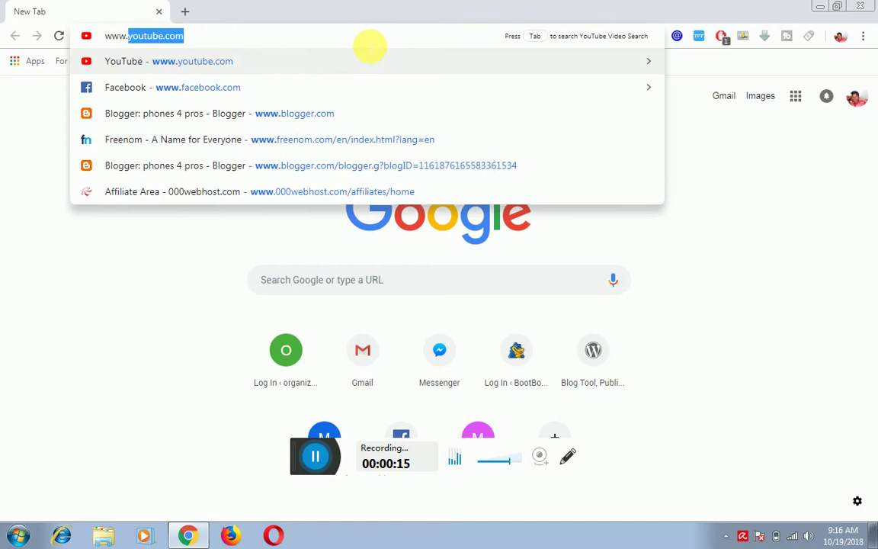
{"action": "type", "text": "wi"}
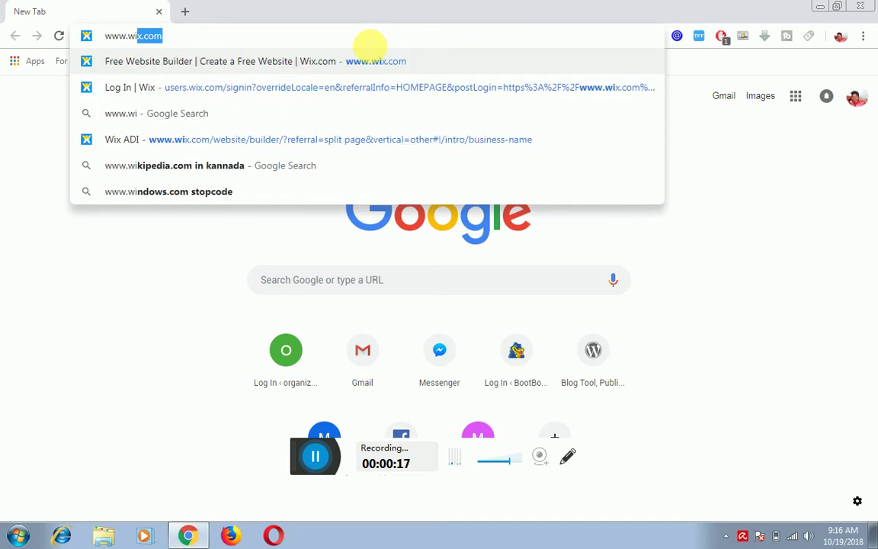
{"action": "type", "text": "x.com"}
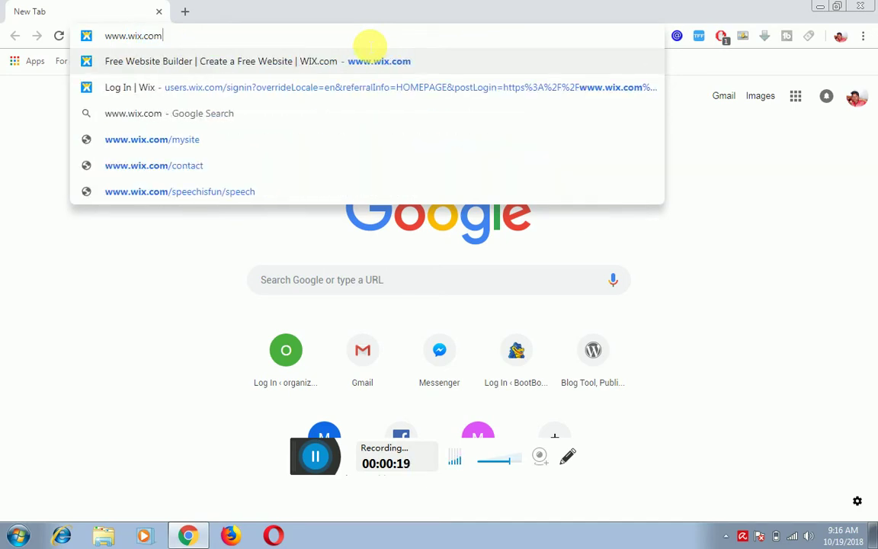
{"action": "key", "text": "Return"}
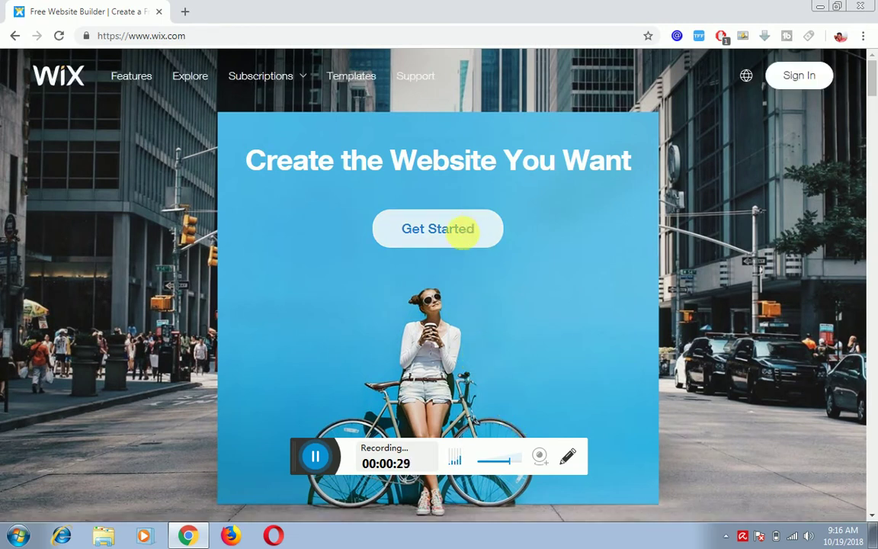
- Start a new Wix site, switch to account sign-up, and enter the email addresses
{"action": "left_click", "coordinate": [462, 235]}
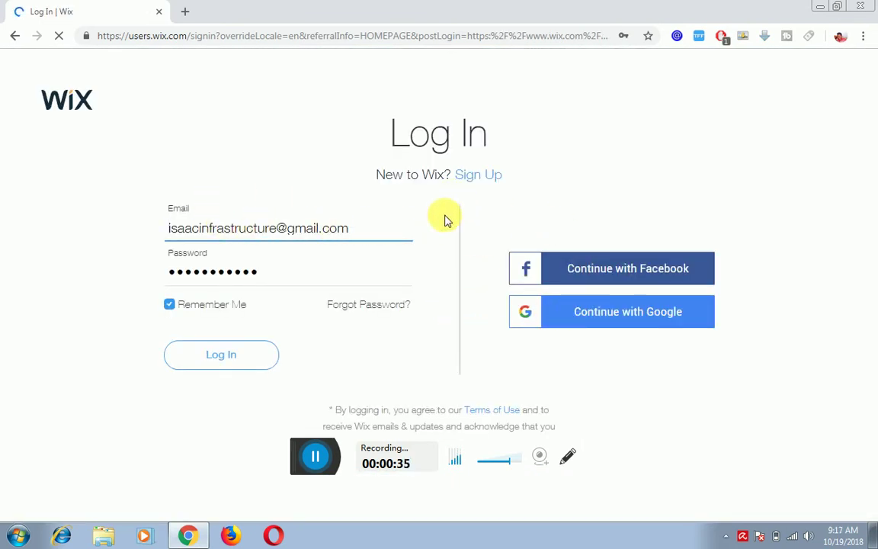
{"action": "left_click", "coordinate": [472, 176]}
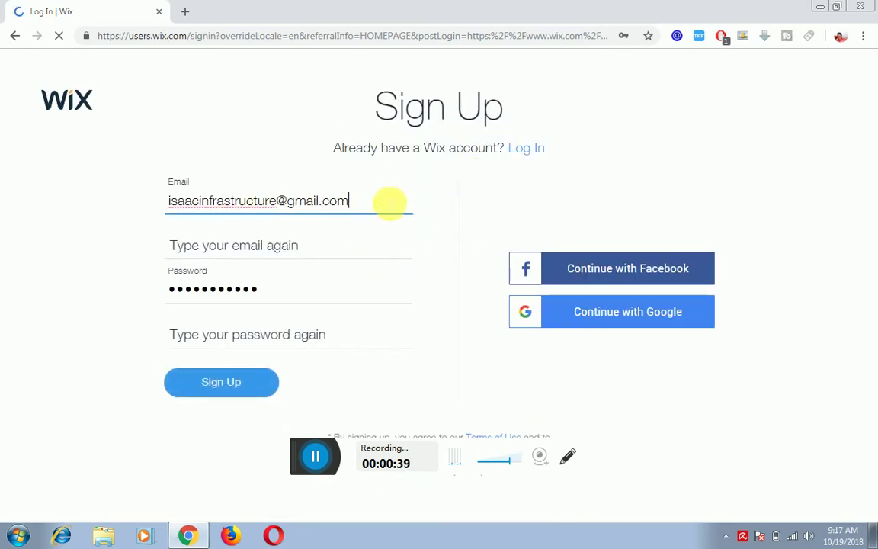
{"action": "key", "text": "BackSpace"}
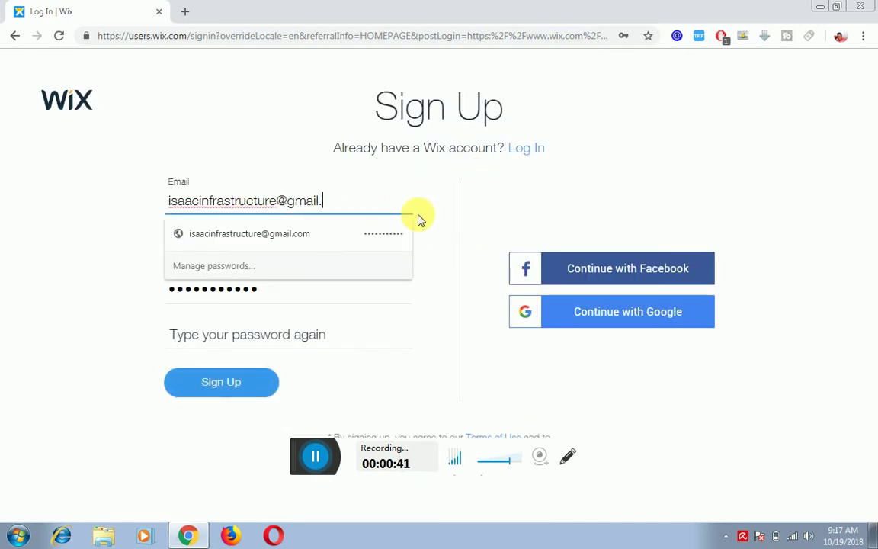
{"action": "key", "text": "BackSpace"}
{"action": "key", "text": "BackSpace"}
{"action": "key", "text": "BackSpace"}
{"action": "key", "text": "BackSpace"}
{"action": "key", "text": "BackSpace"}
{"action": "key", "text": "BackSpace"}
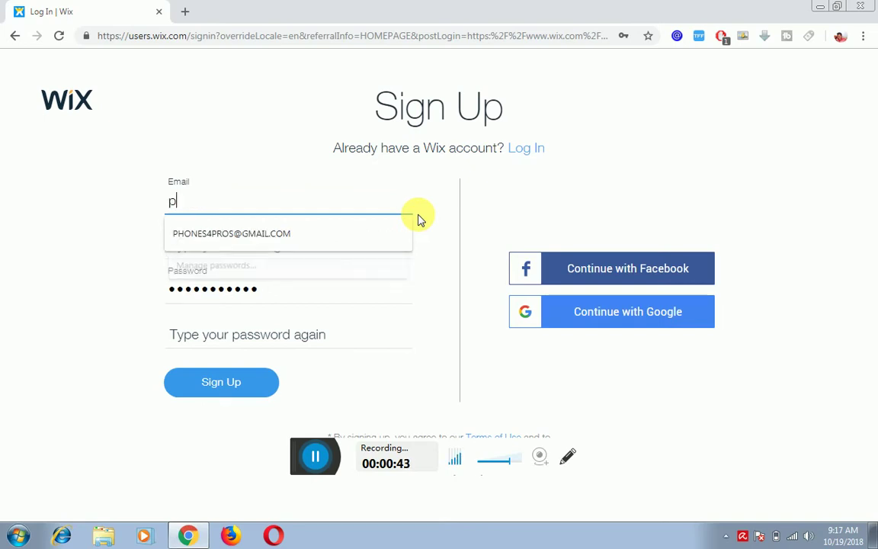
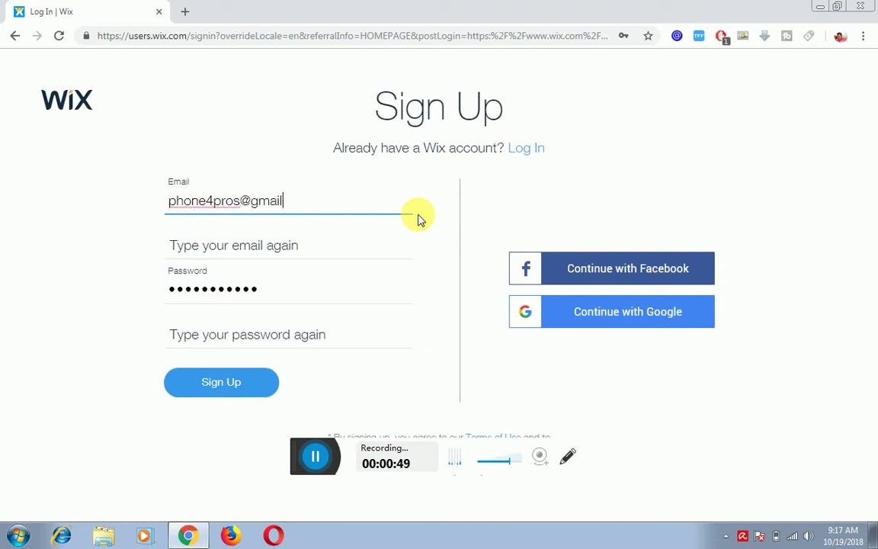
{"action": "left_click", "coordinate": [356, 254]}
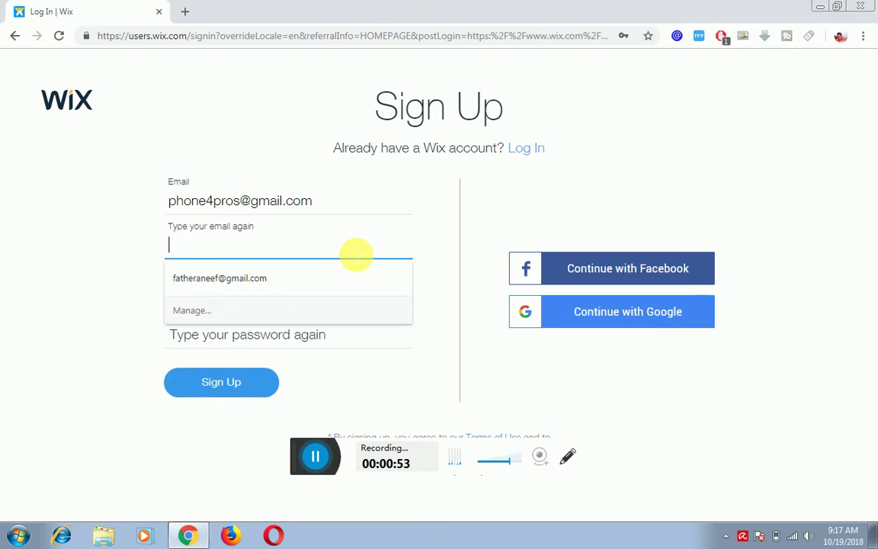
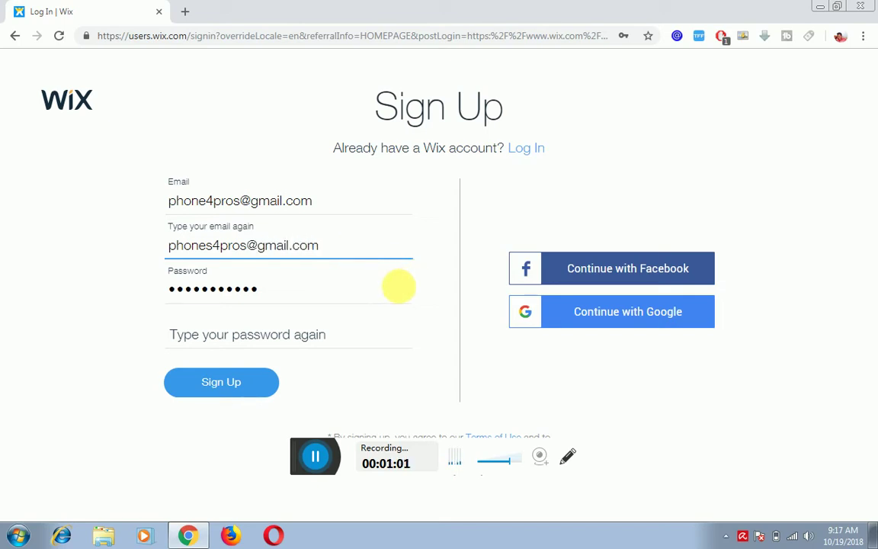
{"action": "left_click", "coordinate": [400, 295]}
{"action": "key", "text": "BackSpace"}
{"action": "key", "text": "BackSpace"}
{"action": "key", "text": "BackSpace"}
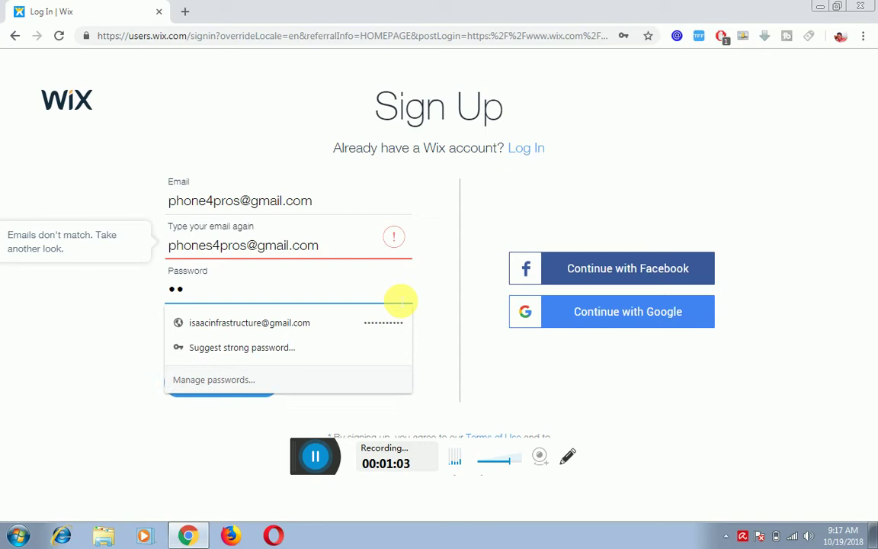
{"action": "key", "text": "BackSpace"}
{"action": "key", "text": "BackSpace"}
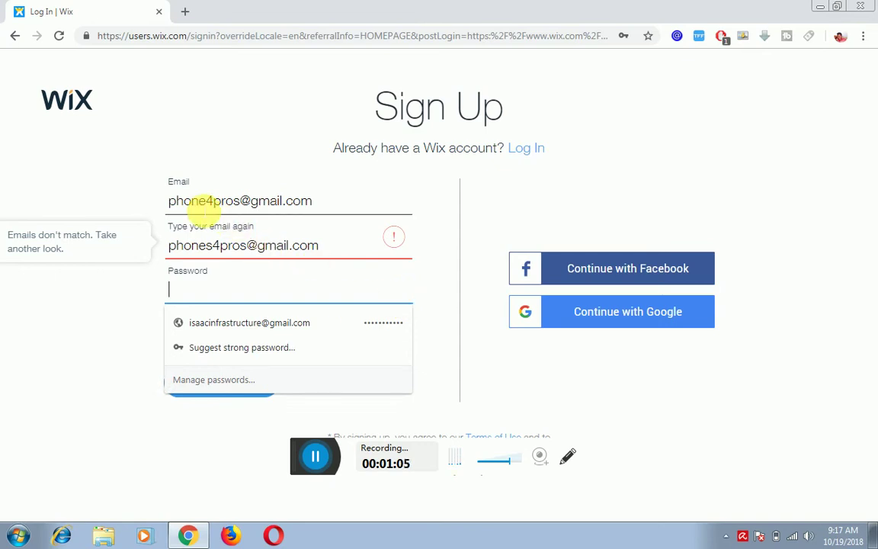
{"action": "left_click", "coordinate": [198, 199]}
{"action": "type", "text": "s"}
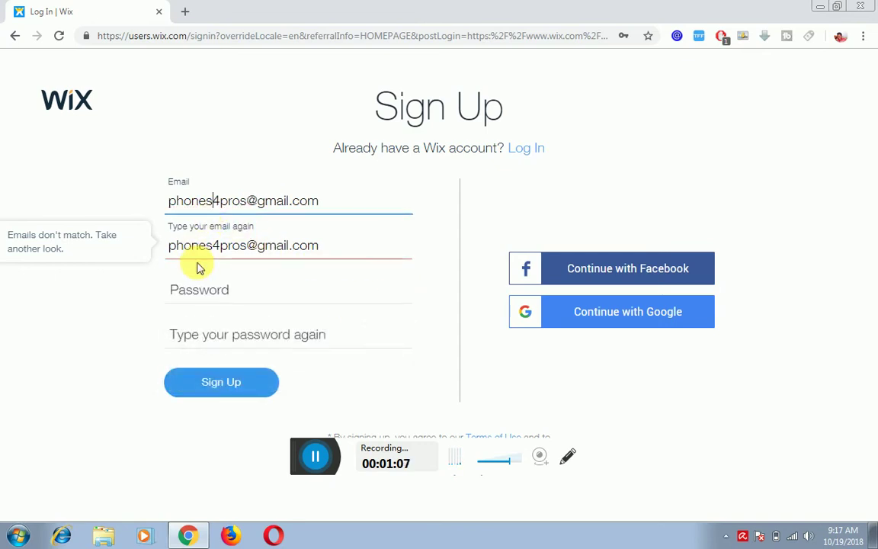
{"action": "left_click", "coordinate": [188, 289]}
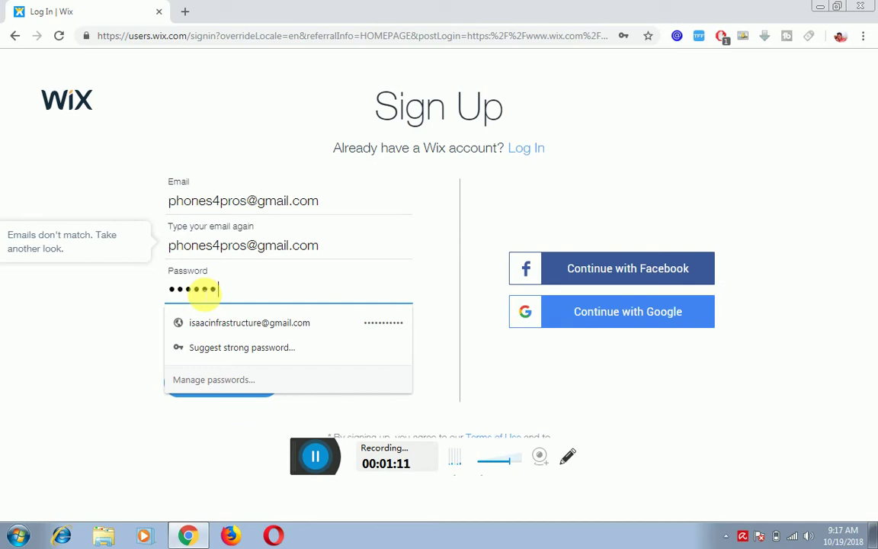
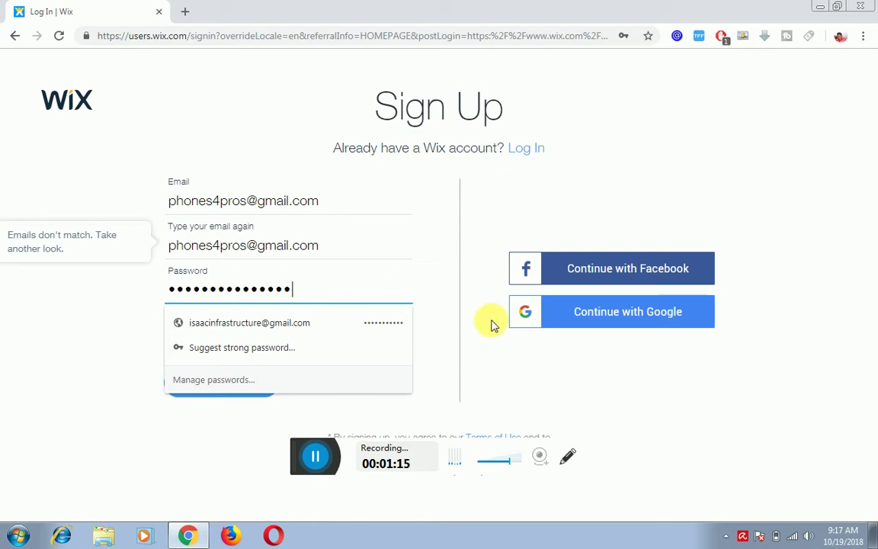
{"action": "left_click", "coordinate": [427, 358]}
{"action": "left_click", "coordinate": [326, 343]}
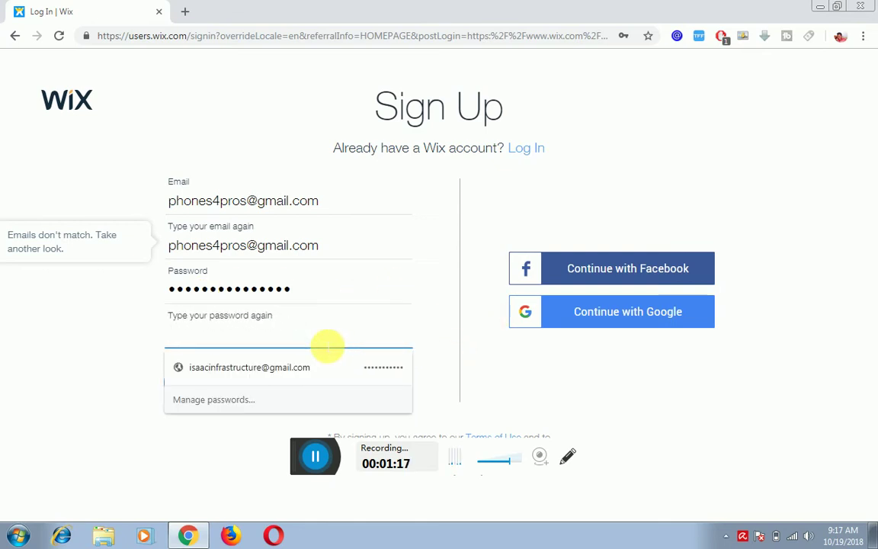
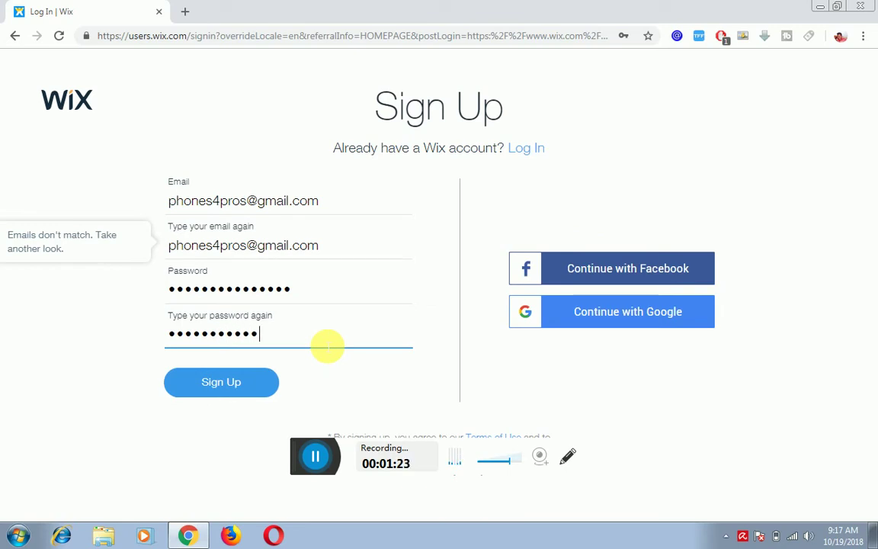
{"action": "left_click", "coordinate": [266, 389]}
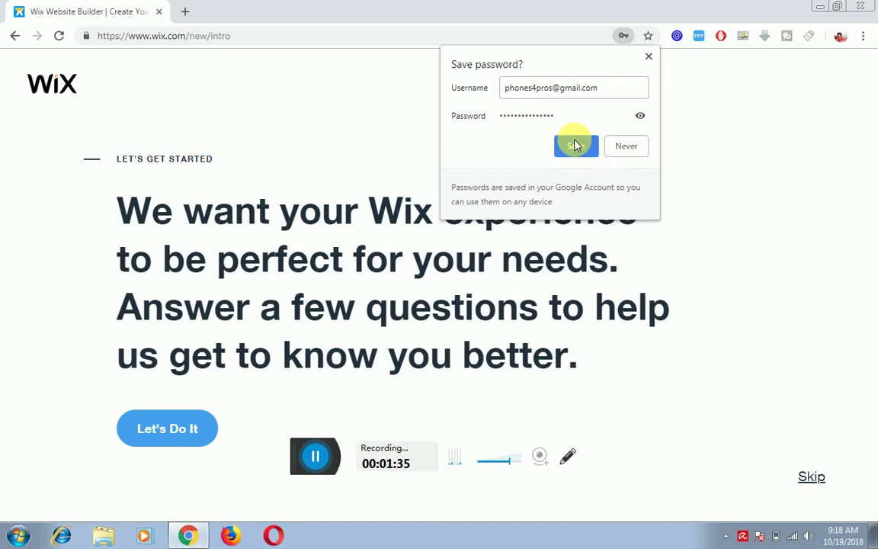
- Save the login in Chrome and answer: for myself, other site type, built a few websites
{"action": "left_click", "coordinate": [575, 146]}
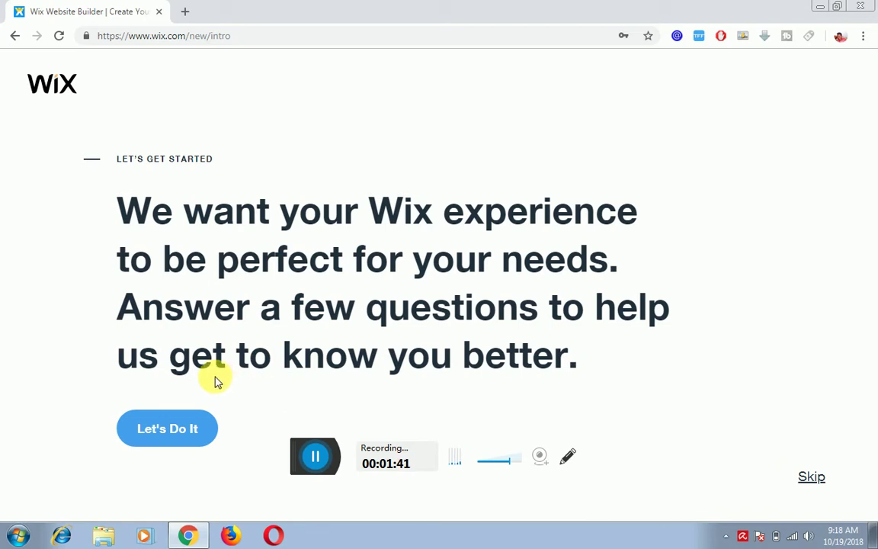
{"action": "left_click", "coordinate": [195, 434]}
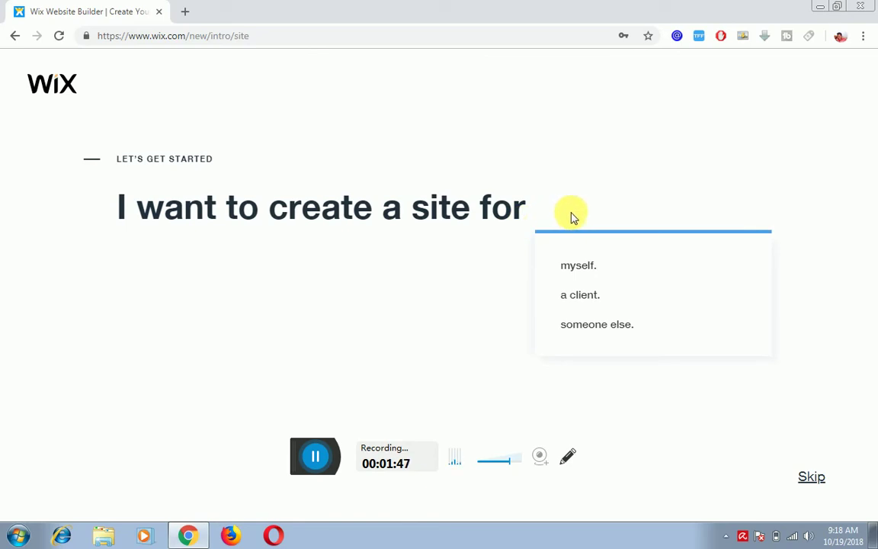
{"action": "left_click", "coordinate": [598, 274]}
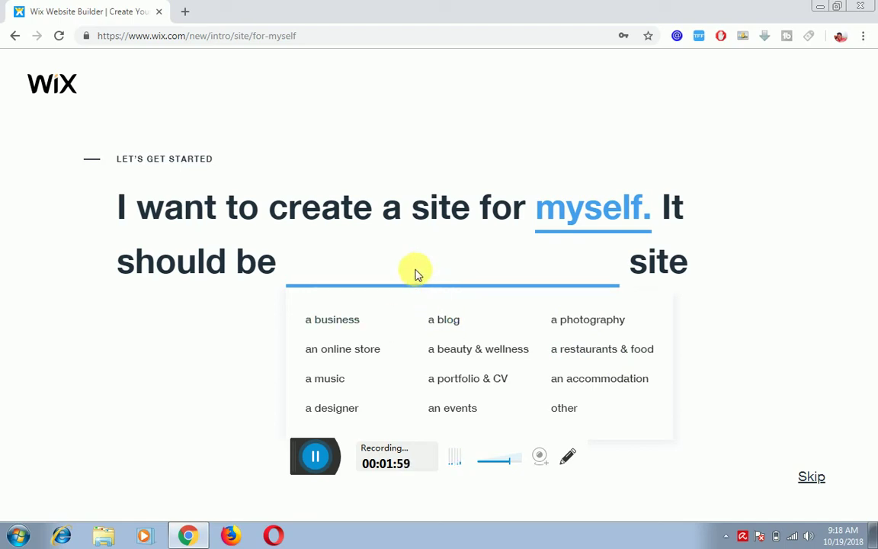
{"action": "left_click", "coordinate": [583, 411]}
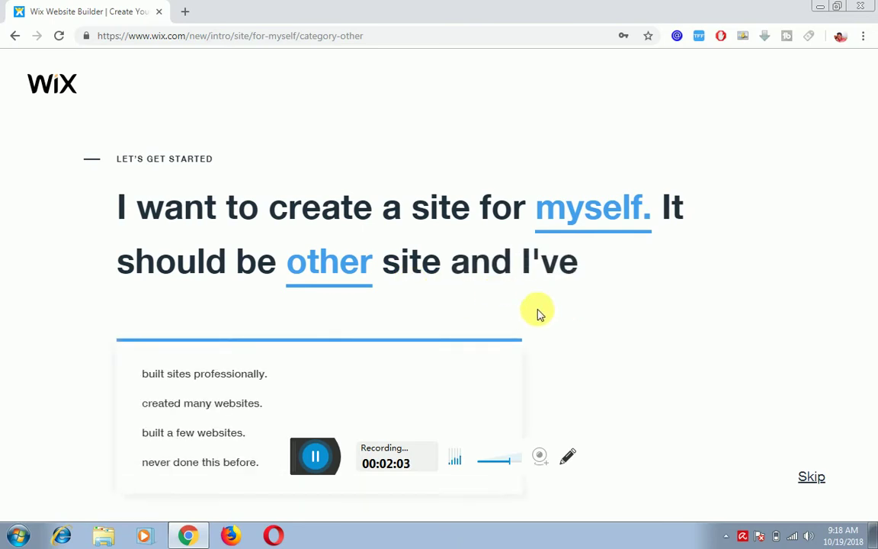
{"action": "left_click", "coordinate": [229, 433]}
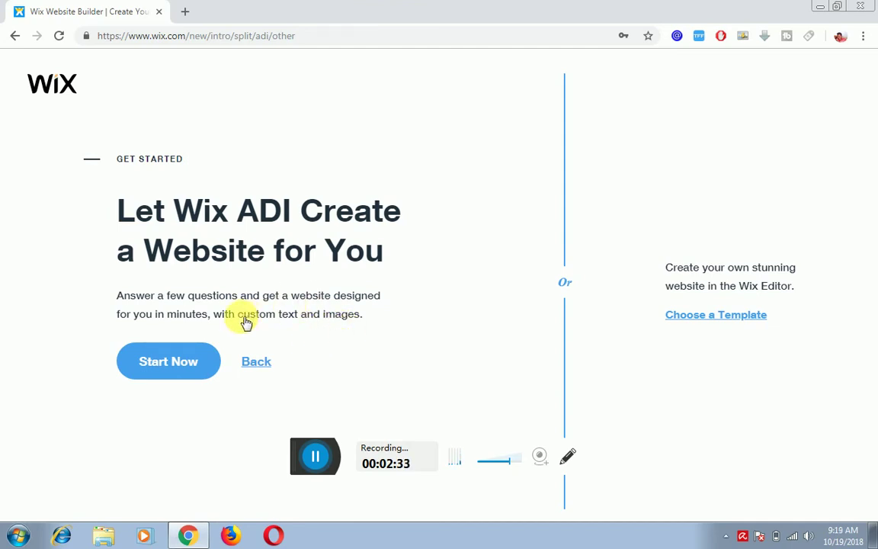
- Start the Wix ADI builder and search site types for 'technol'
{"action": "left_click", "coordinate": [202, 369]}
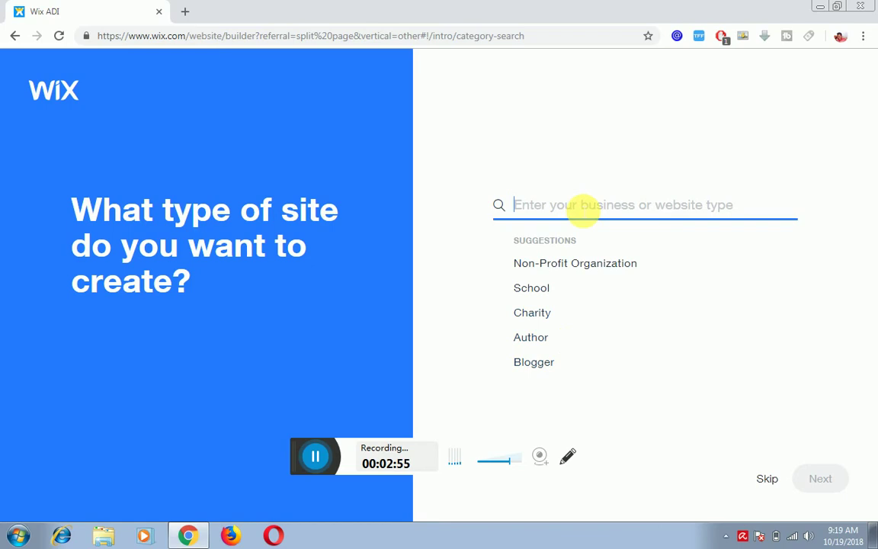
{"action": "type", "text": "tech"}
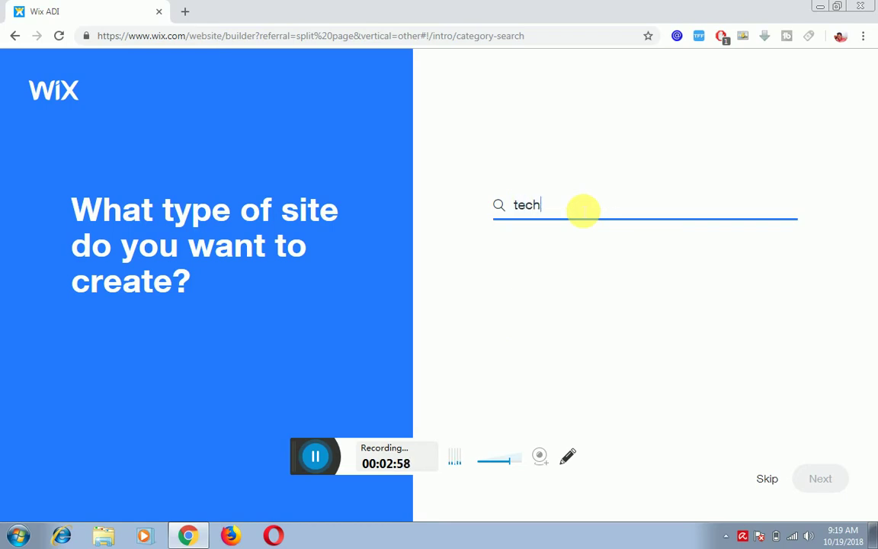
{"action": "type", "text": "nol"}
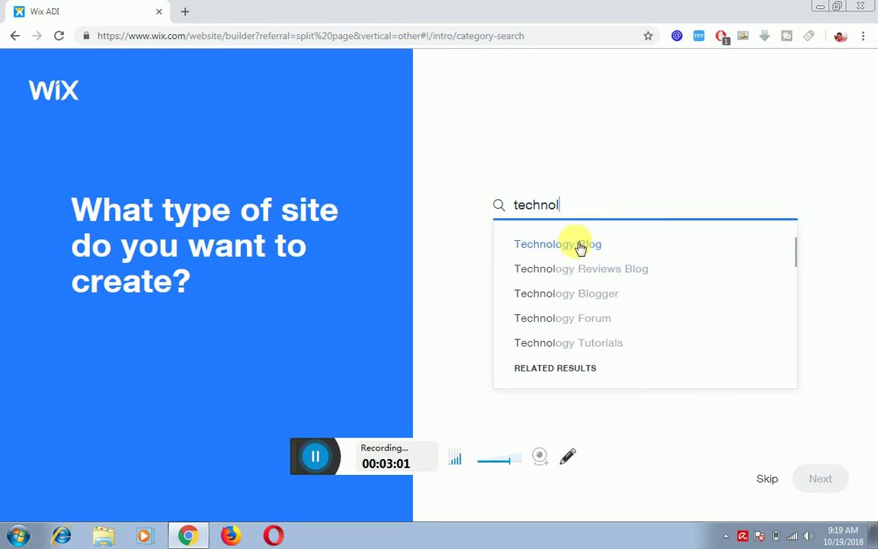
- Choose Technology Blog with Sell online, Take bookings & appointments and Get subscribers features
{"action": "left_click", "coordinate": [581, 245]}
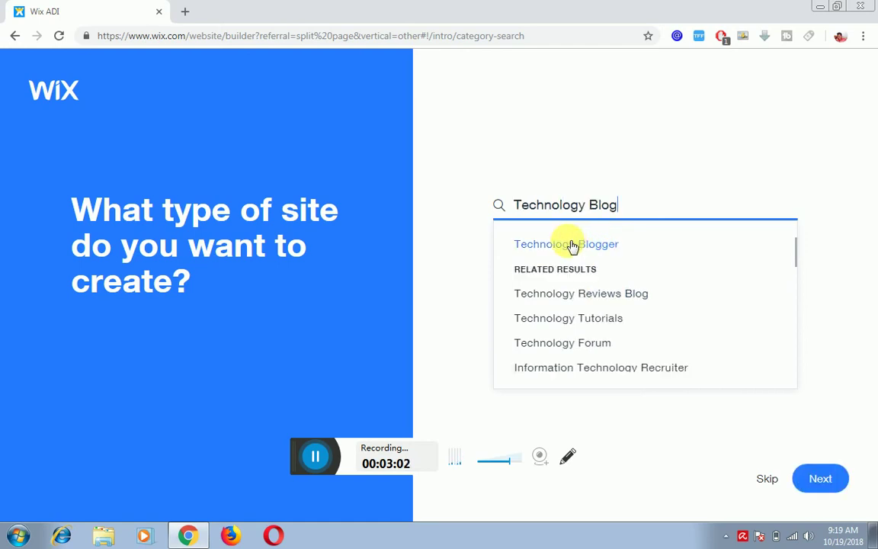
{"action": "left_click", "coordinate": [820, 478]}
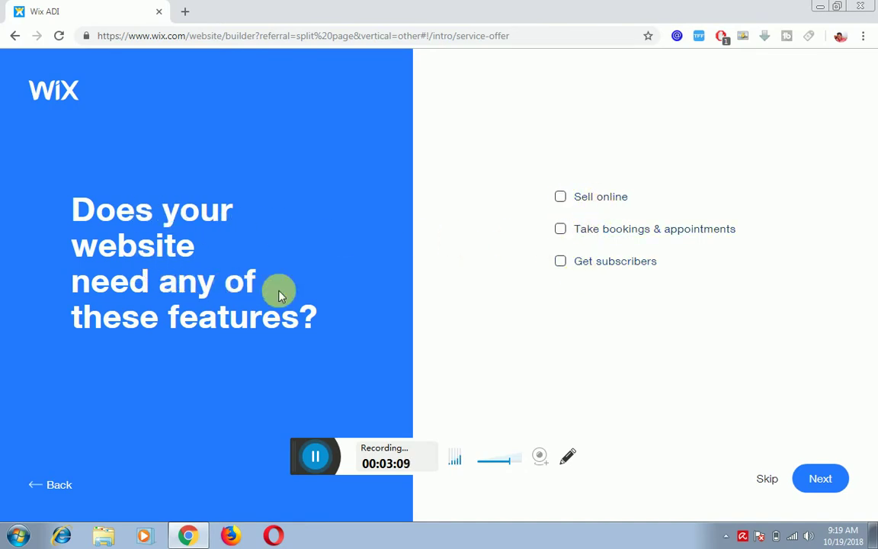
{"action": "left_click", "coordinate": [565, 261]}
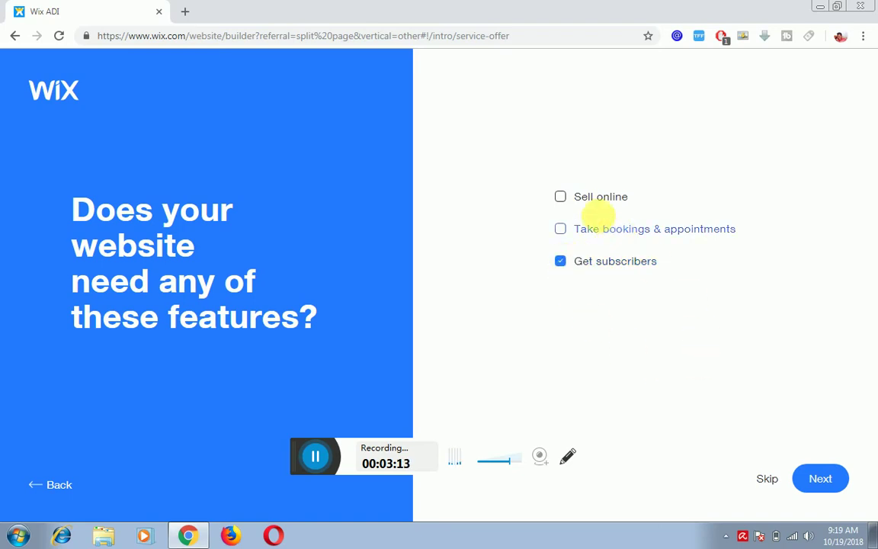
{"action": "left_click", "coordinate": [562, 197]}
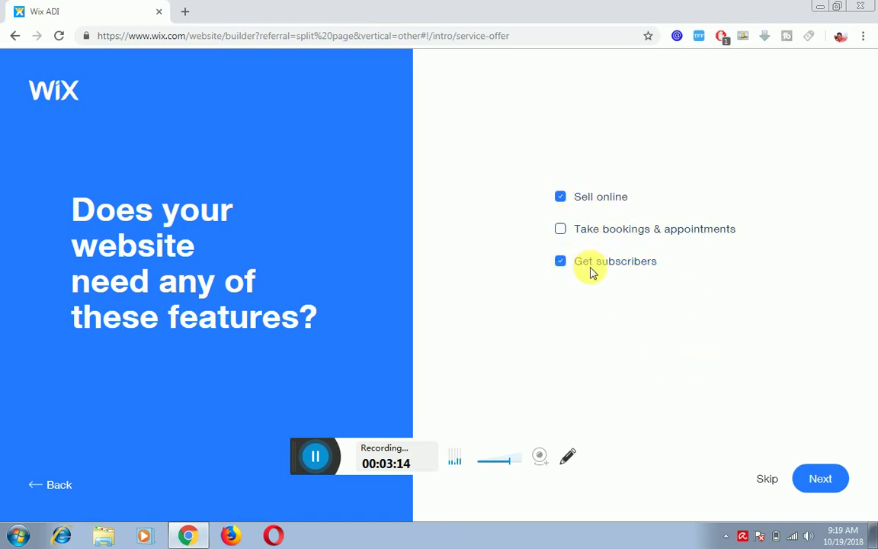
{"action": "left_click", "coordinate": [565, 229]}
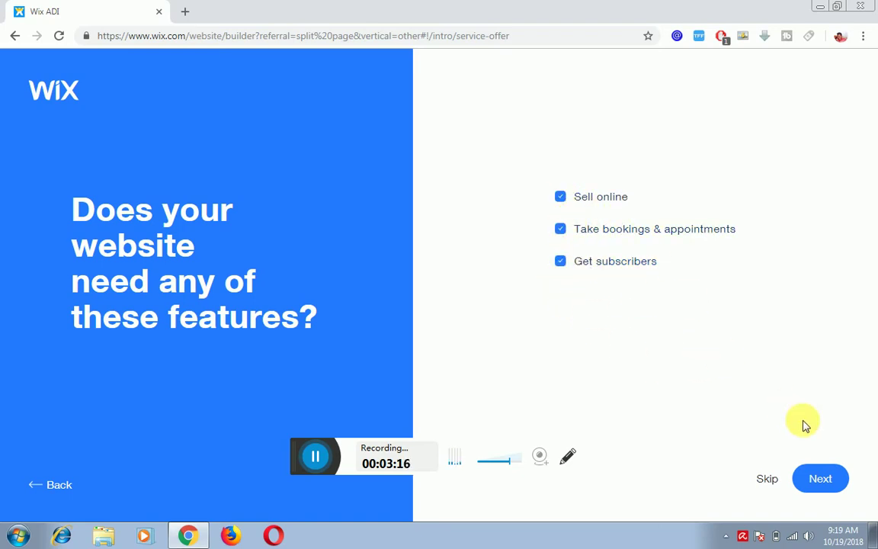
{"action": "left_click", "coordinate": [821, 479]}
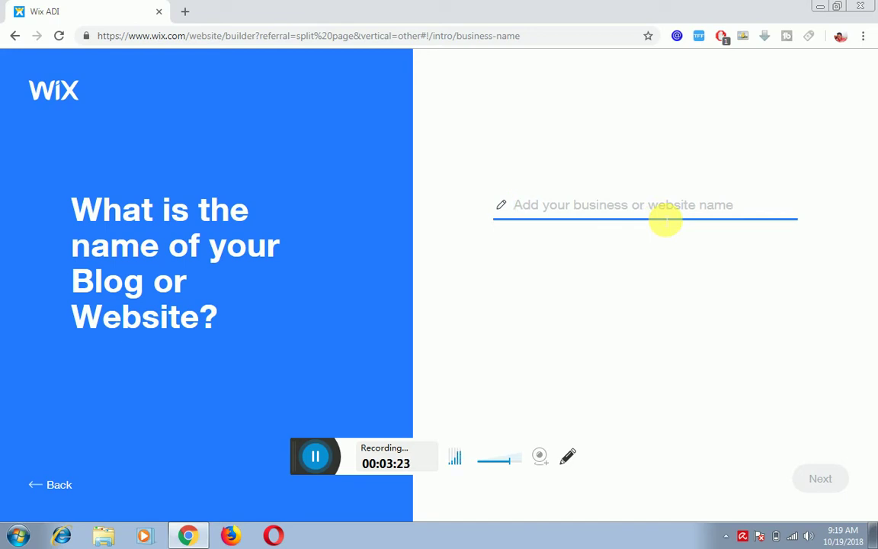
- Name the site phones4pros and skip importing an existing website
{"action": "type", "text": "phones4pros"}
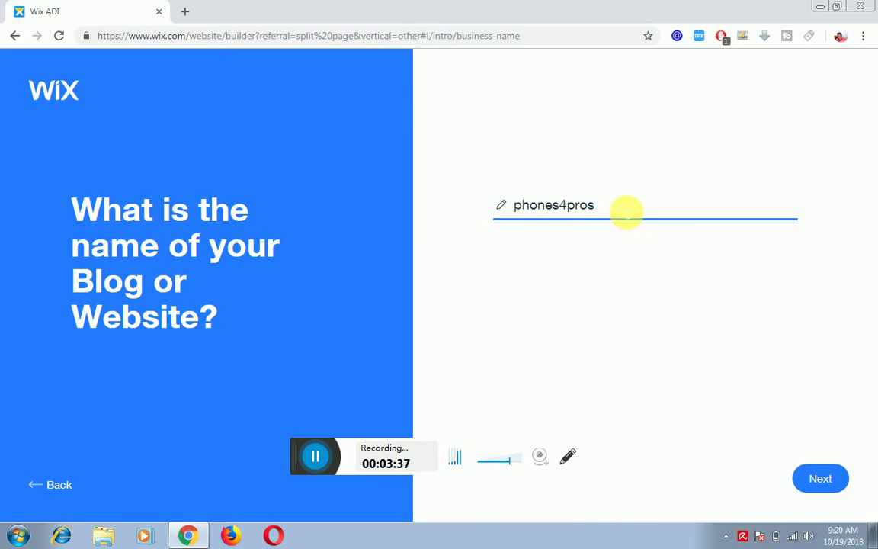
{"action": "left_click", "coordinate": [820, 485]}
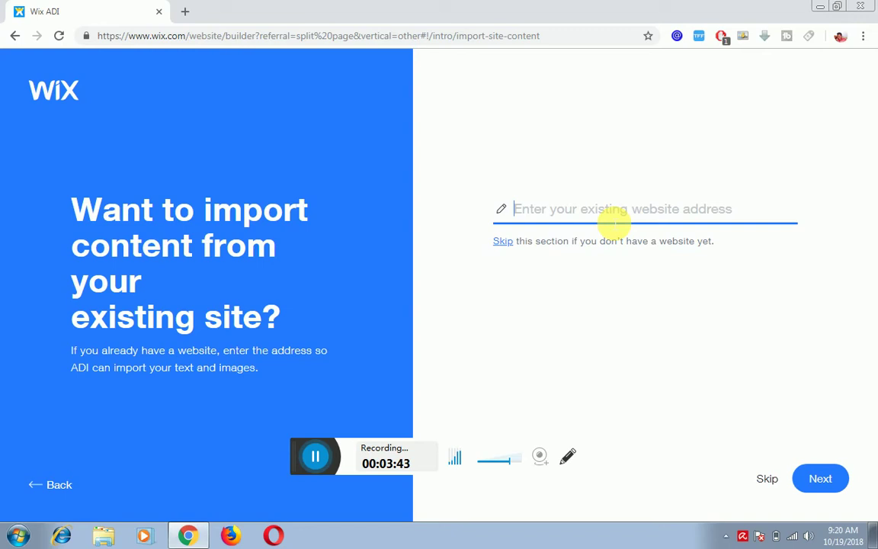
{"action": "left_click", "coordinate": [565, 213]}
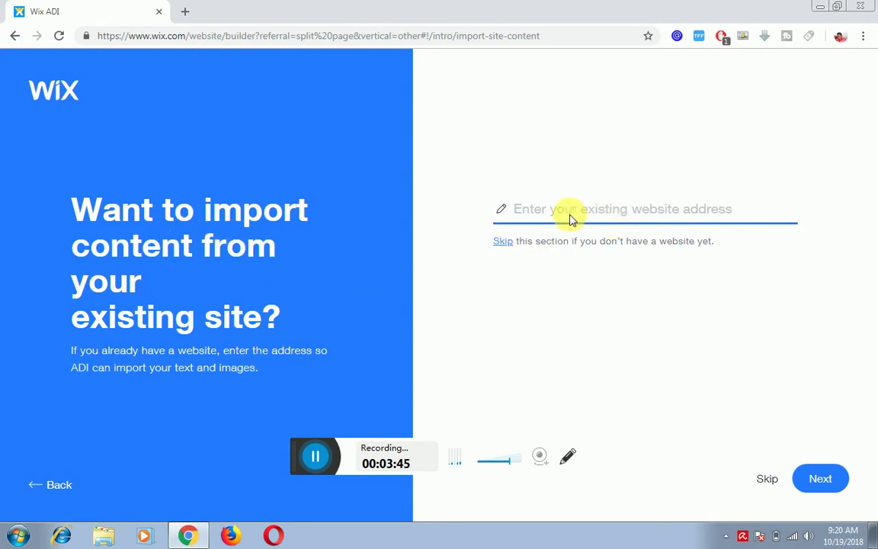
{"action": "left_click", "coordinate": [768, 488]}
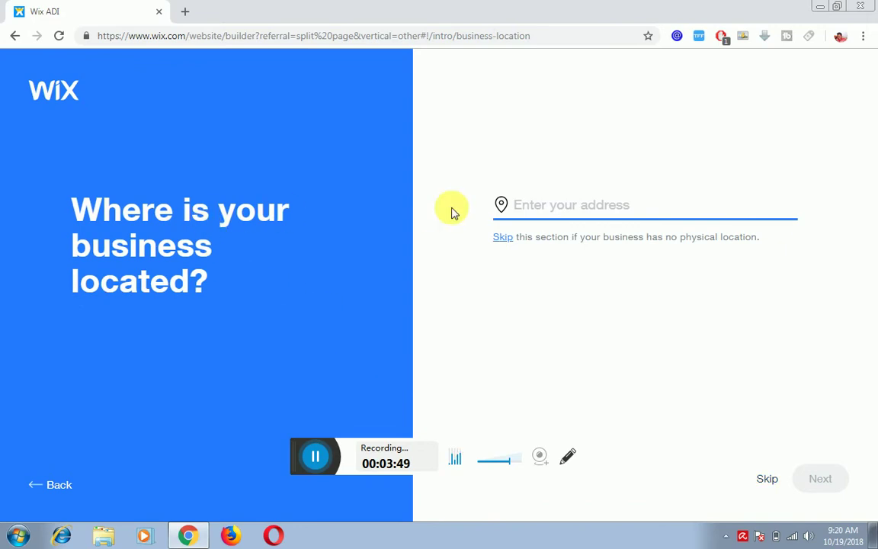
- Set the business location to Bengaluru, Karnataka, India
{"action": "left_click", "coordinate": [530, 206]}
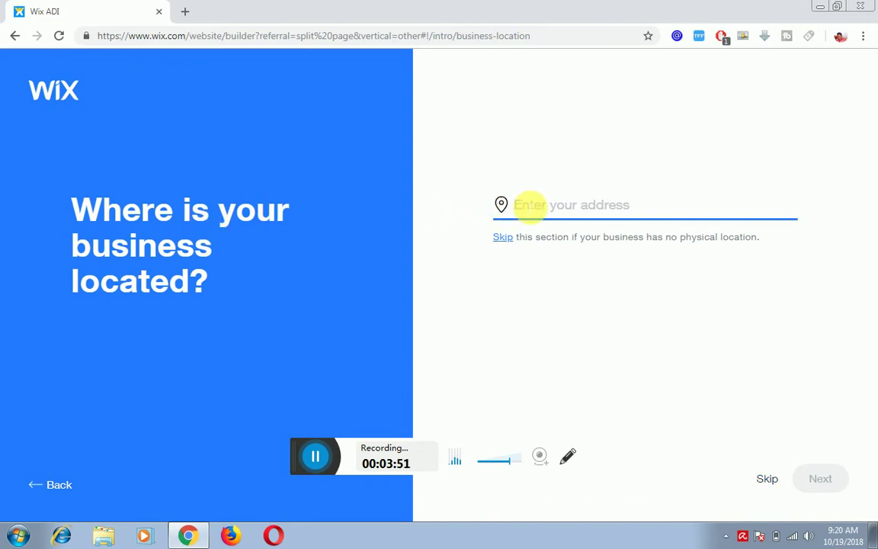
{"action": "type", "text": "banglor"}
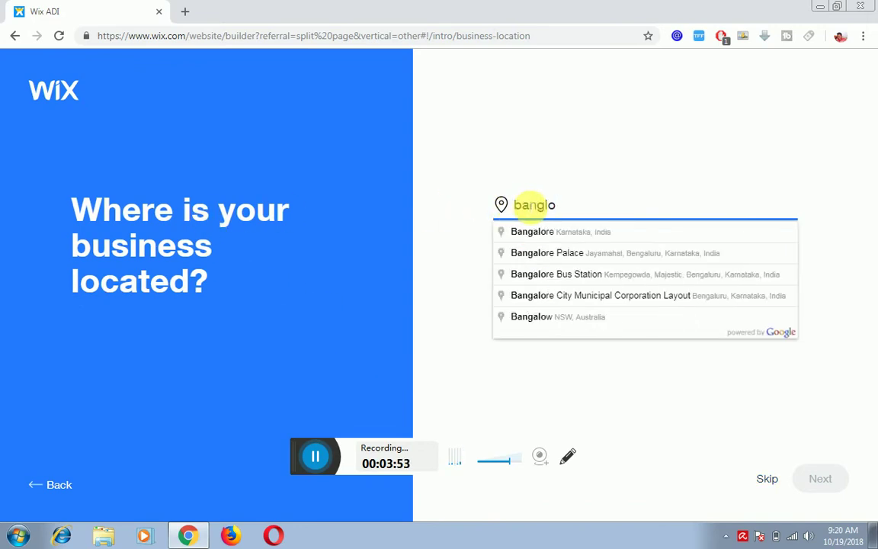
{"action": "type", "text": "e"}
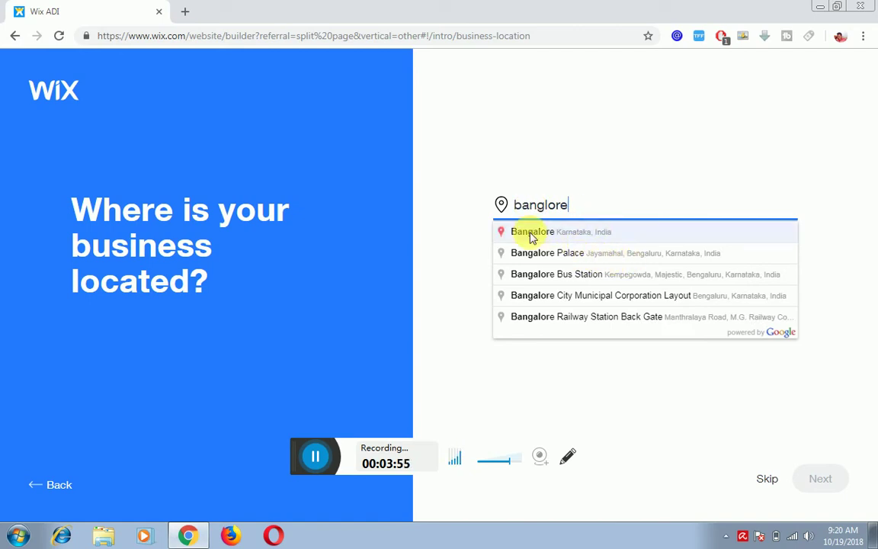
{"action": "left_click", "coordinate": [522, 232]}
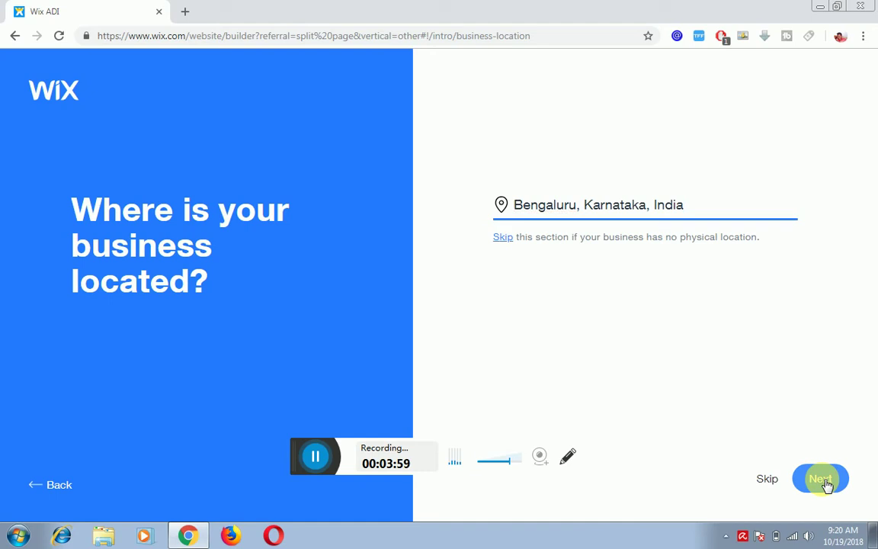
{"action": "left_click", "coordinate": [827, 486]}
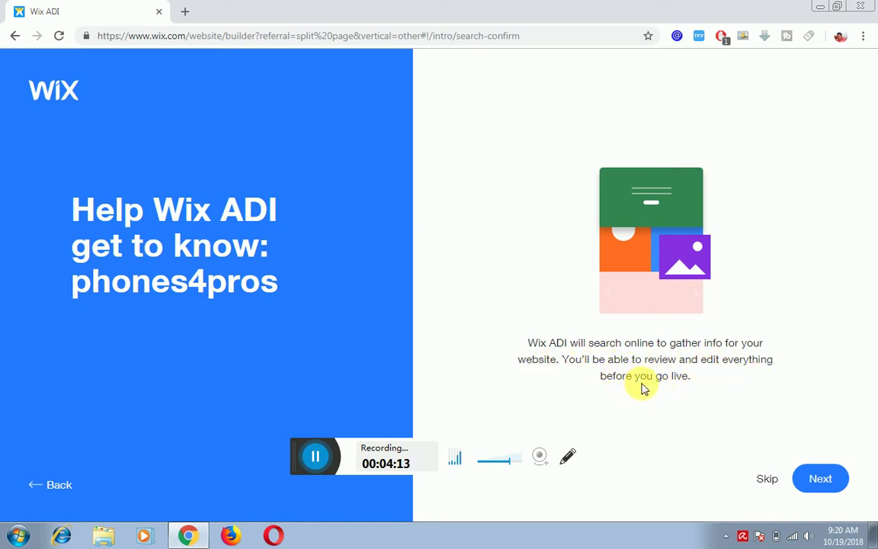
- Change the location to Vidya Nagar, Tiptur and skip the online business lookup
{"action": "left_click", "coordinate": [823, 478]}
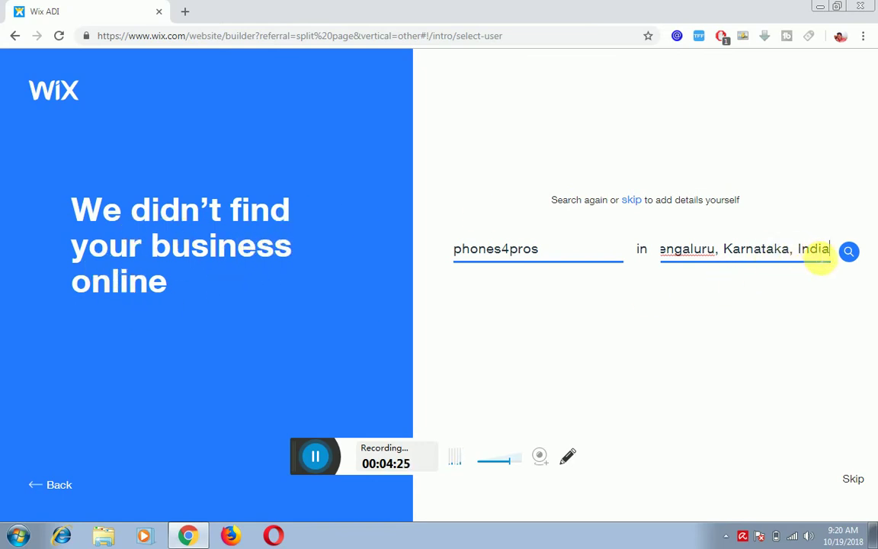
{"action": "key", "text": "BackSpace"}
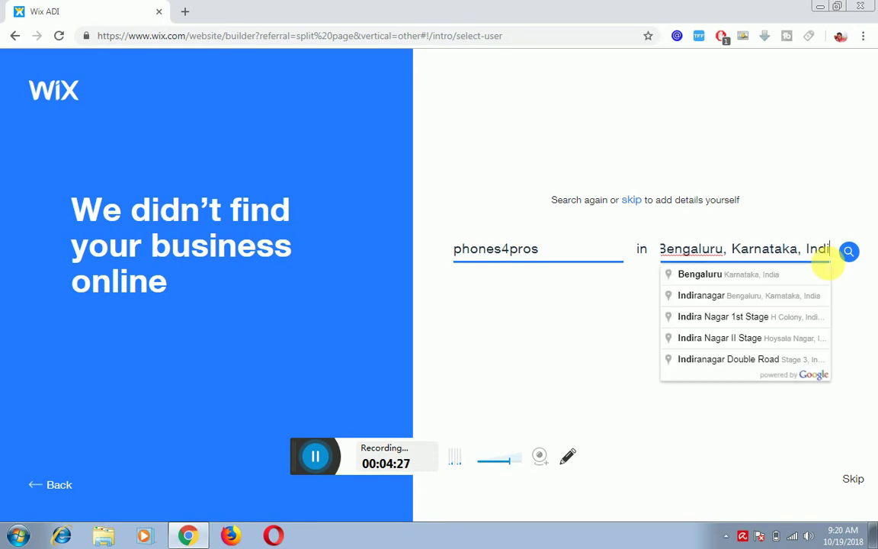
{"action": "key", "text": "BackSpace"}
{"action": "key", "text": "BackSpace"}
{"action": "key", "text": "BackSpace"}
{"action": "key", "text": "BackSpace"}
{"action": "key", "text": "BackSpace"}
{"action": "key", "text": "BackSpace"}
{"action": "key", "text": "BackSpace"}
{"action": "key", "text": "BackSpace"}
{"action": "key", "text": "BackSpace"}
{"action": "key", "text": "BackSpace"}
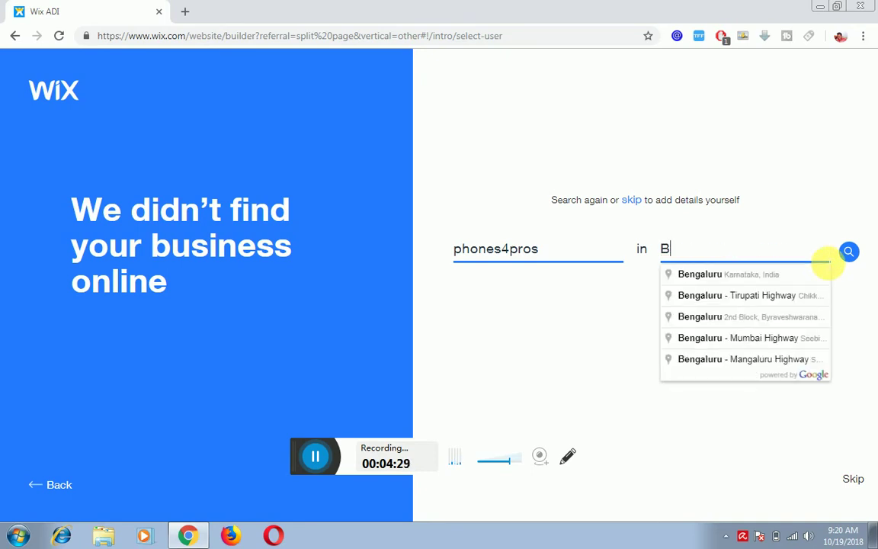
{"action": "key", "text": "BackSpace"}
{"action": "type", "text": "vi"}
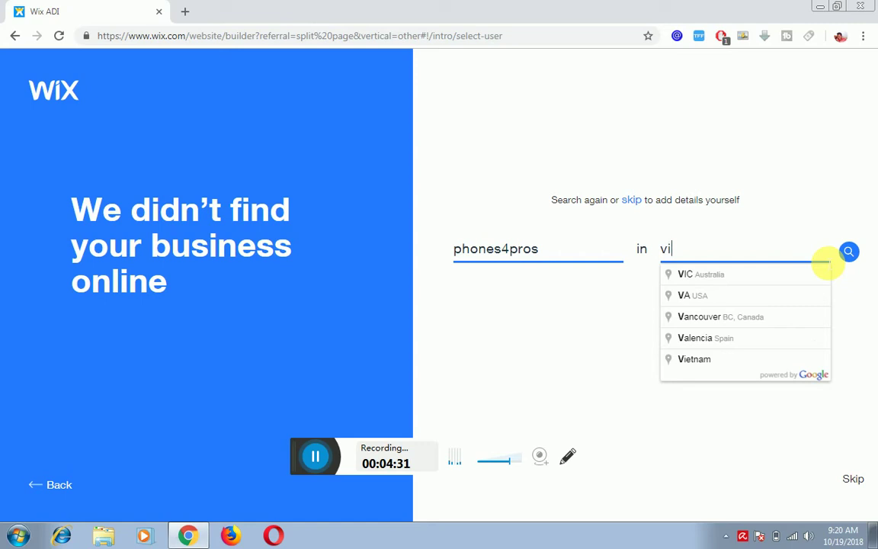
{"action": "type", "text": "dyanagar,"}
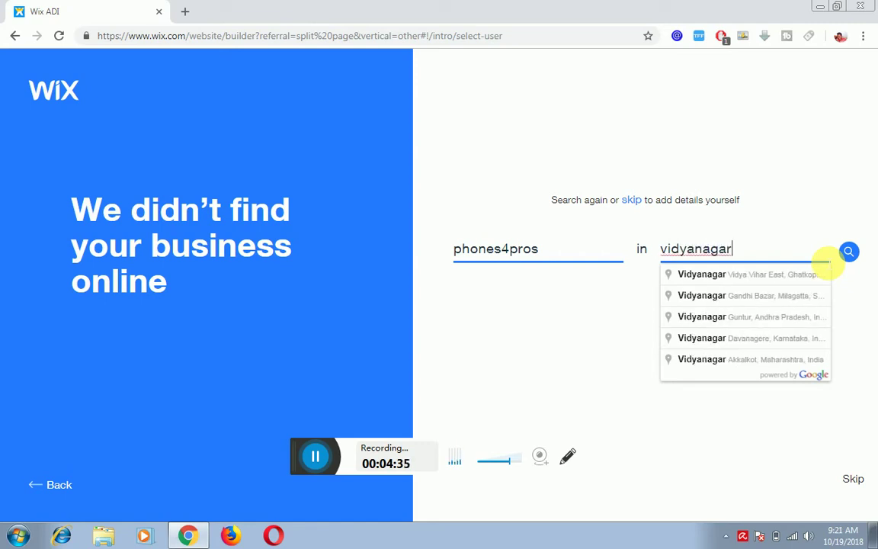
{"action": "type", "text": "tiptu"}
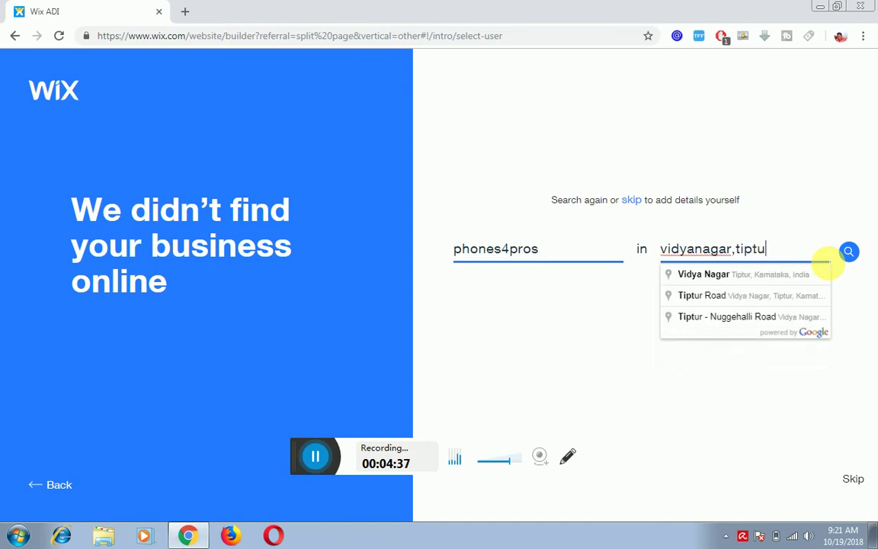
{"action": "type", "text": "r"}
{"action": "left_click", "coordinate": [810, 277]}
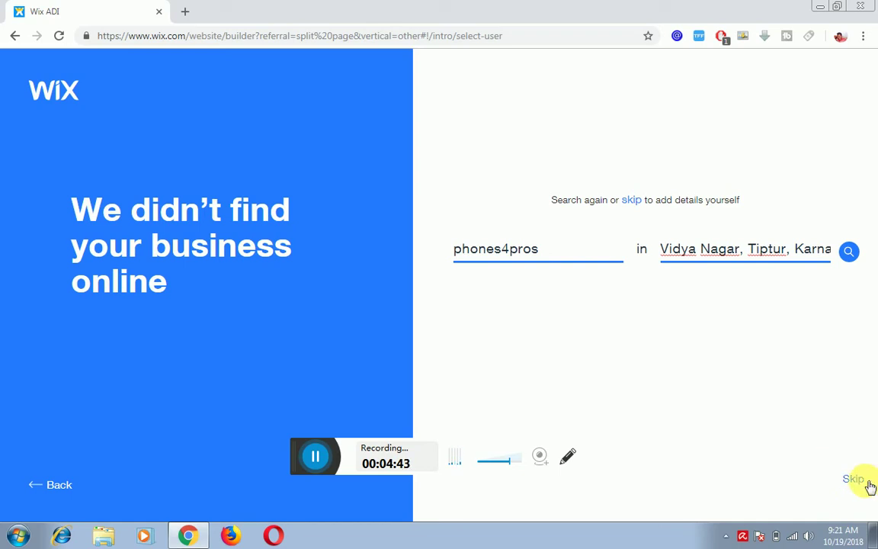
{"action": "left_click", "coordinate": [868, 482]}
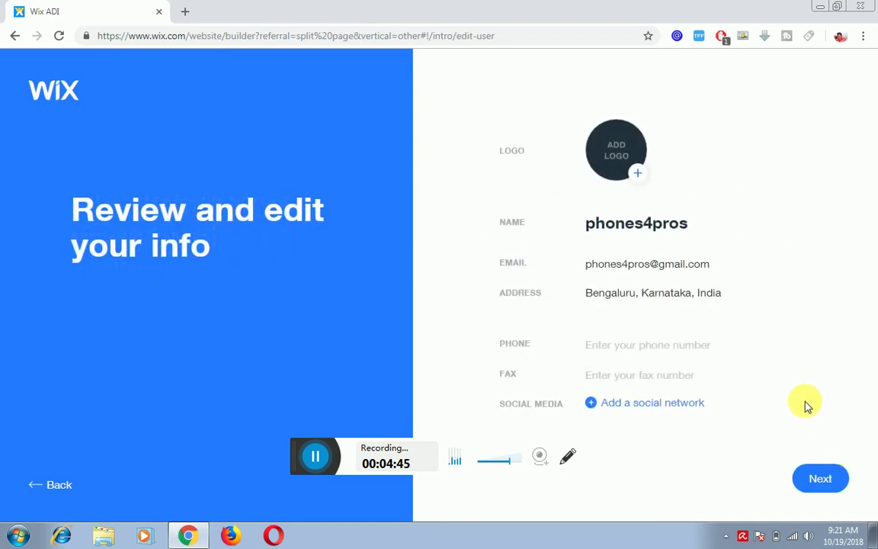
- Enter the phone number and upload the storefront icon from Downloads as the logo
{"action": "left_click", "coordinate": [632, 345]}
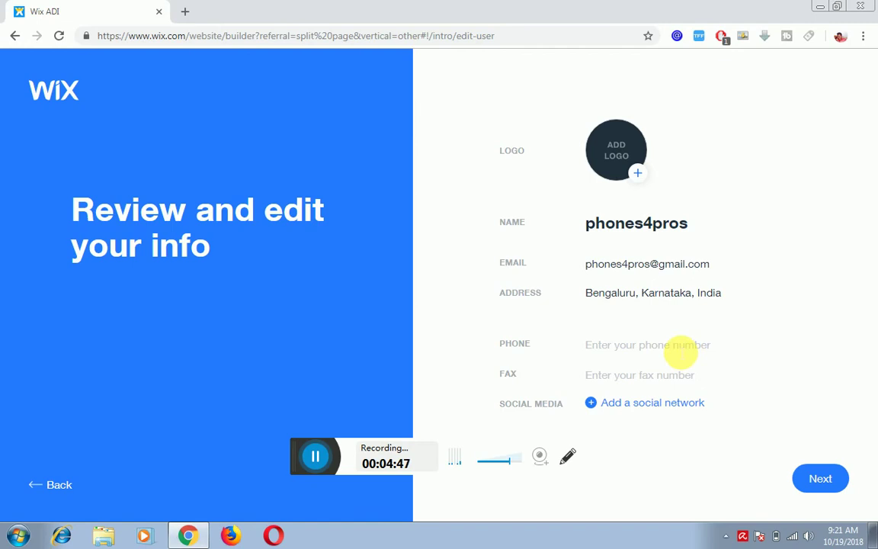
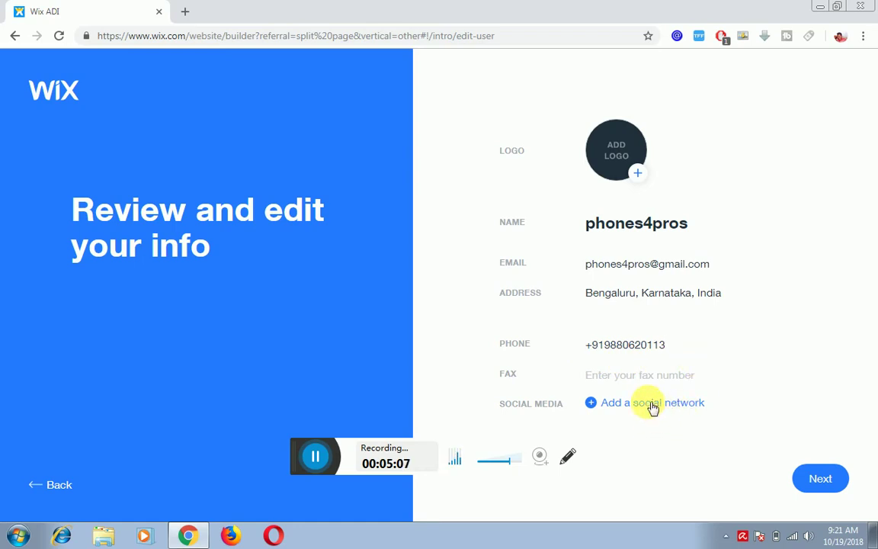
{"action": "left_click", "coordinate": [639, 175]}
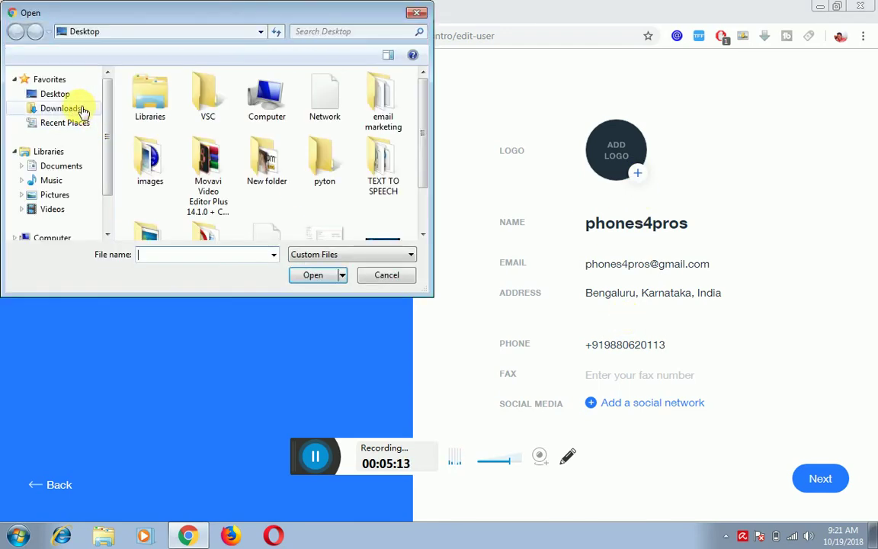
{"action": "left_click", "coordinate": [82, 111]}
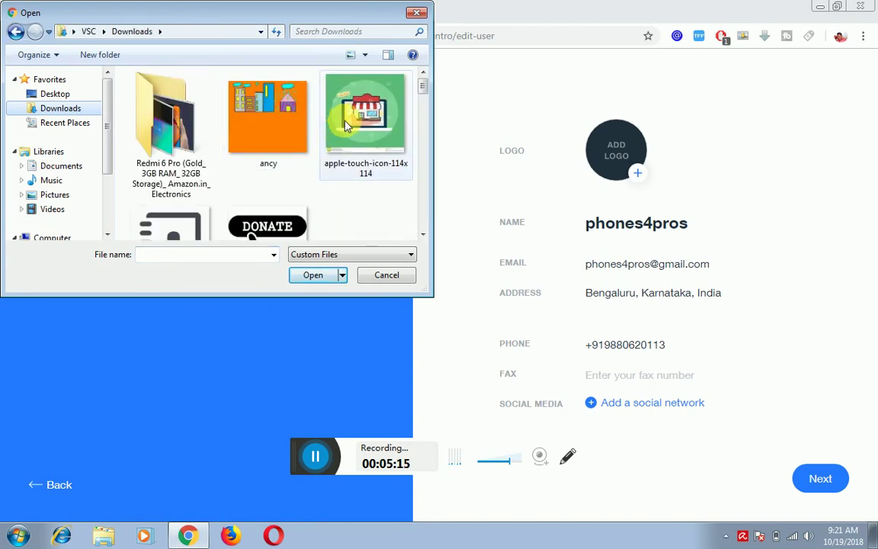
{"action": "mouse_move", "coordinate": [423, 87]}
{"action": "left_mouse_down"}
{"action": "mouse_move", "coordinate": [423, 222]}
{"action": "mouse_move", "coordinate": [423, 116]}
{"action": "mouse_move", "coordinate": [434, 82]}
{"action": "mouse_move", "coordinate": [426, 133]}
{"action": "mouse_move", "coordinate": [443, 59]}
{"action": "left_mouse_up"}
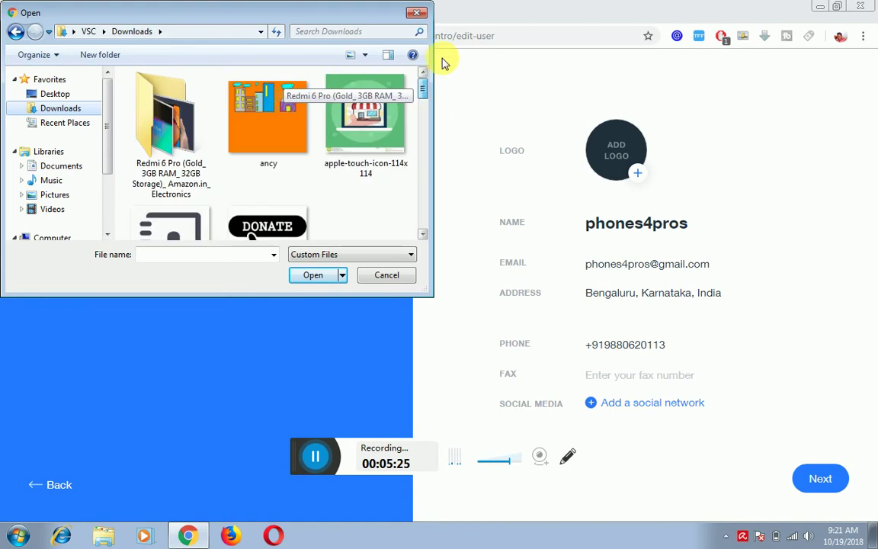
{"action": "left_click", "coordinate": [365, 114]}
{"action": "left_click", "coordinate": [313, 275]}
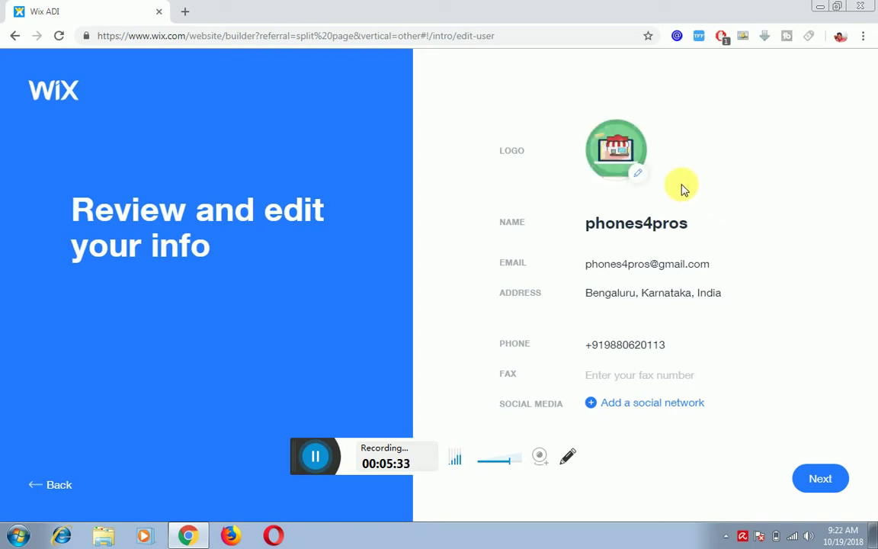
- Confirm business details, pick SKY HIGH, and accept the colour palette generated from the logo
{"action": "left_click", "coordinate": [833, 488]}
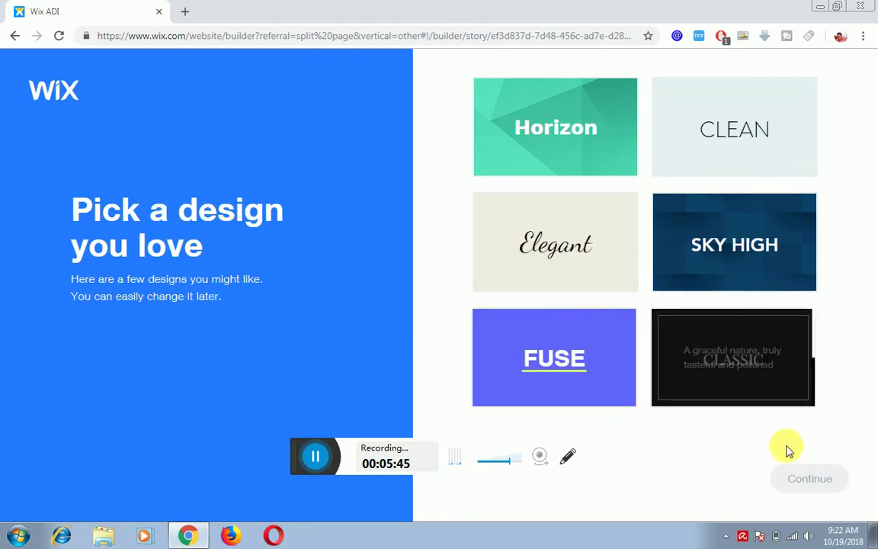
{"action": "mouse_move", "coordinate": [734, 126]}
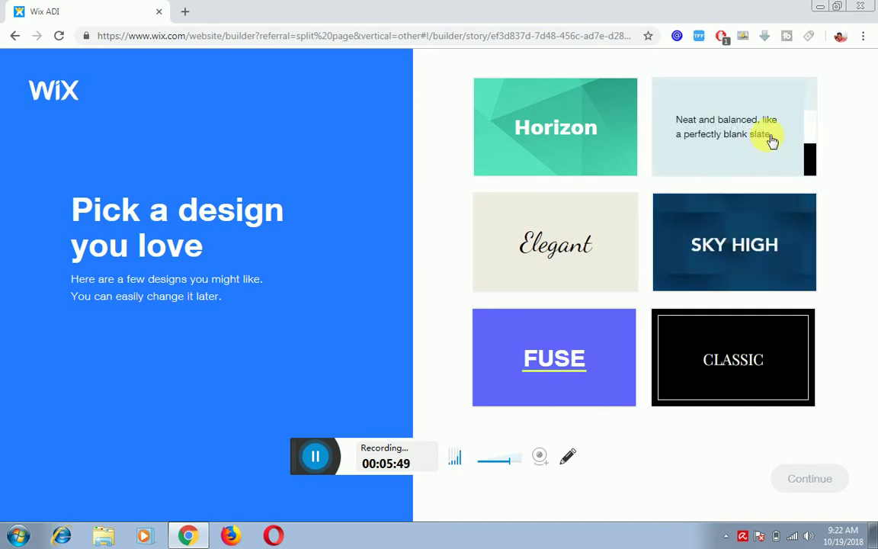
{"action": "left_click", "coordinate": [770, 229]}
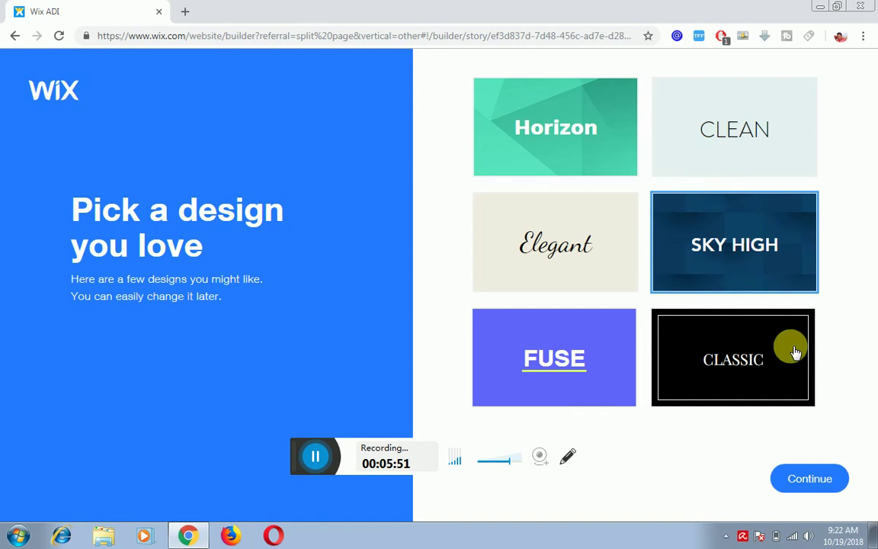
{"action": "left_click", "coordinate": [824, 488]}
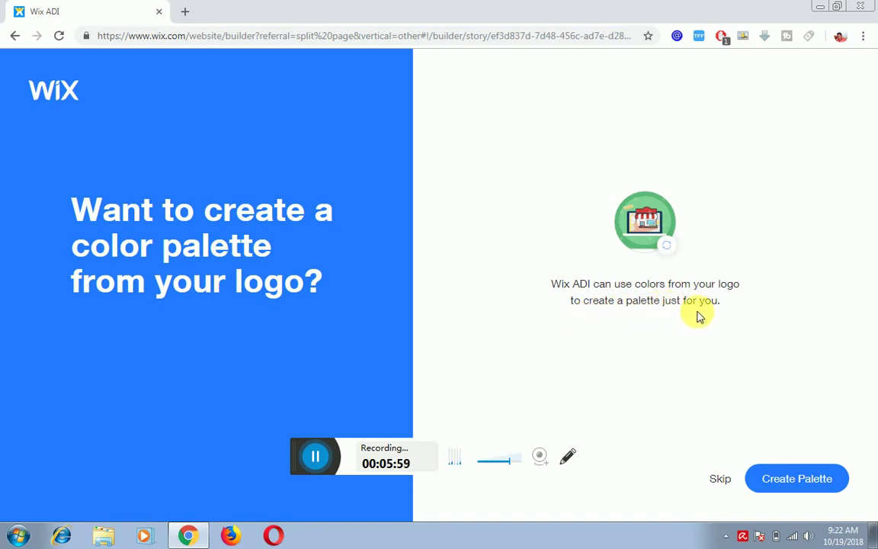
{"action": "left_click", "coordinate": [810, 486]}
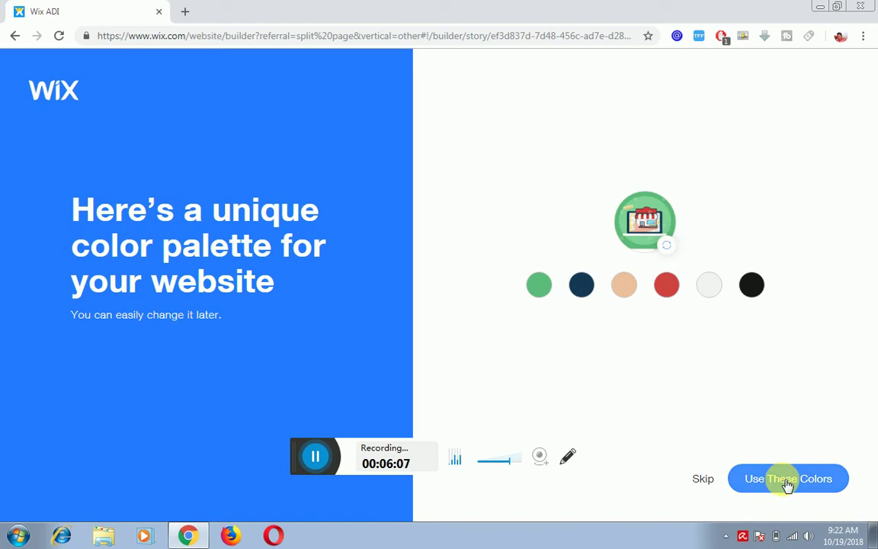
{"action": "left_click", "coordinate": [787, 482]}
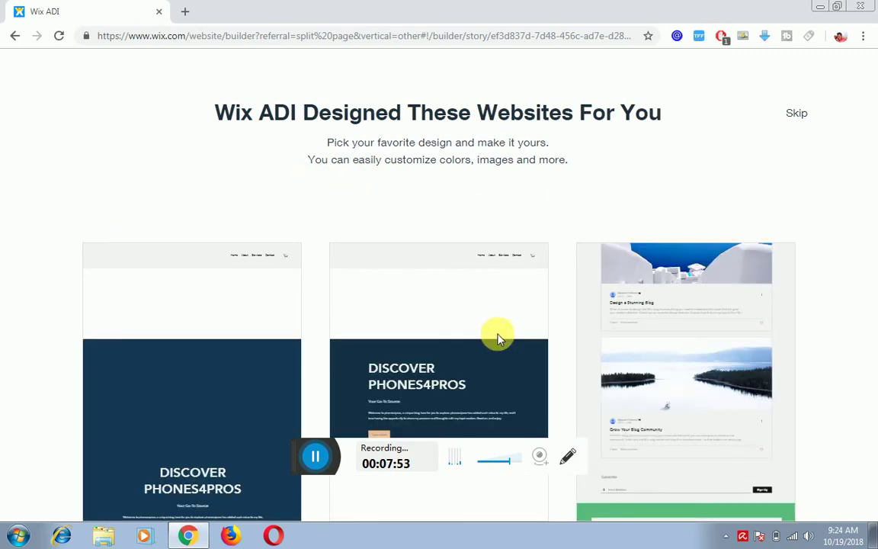
- Centre and scroll through the blog design preview, then proceed to build with it
{"action": "left_click", "coordinate": [610, 337]}
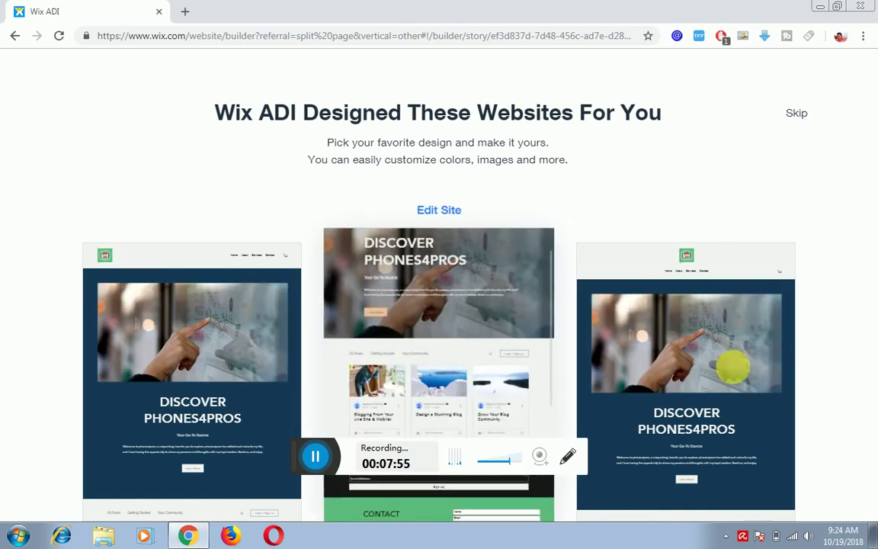
{"action": "scroll", "coordinate": [462, 362], "scroll_direction": "down", "scroll_amount": 2}
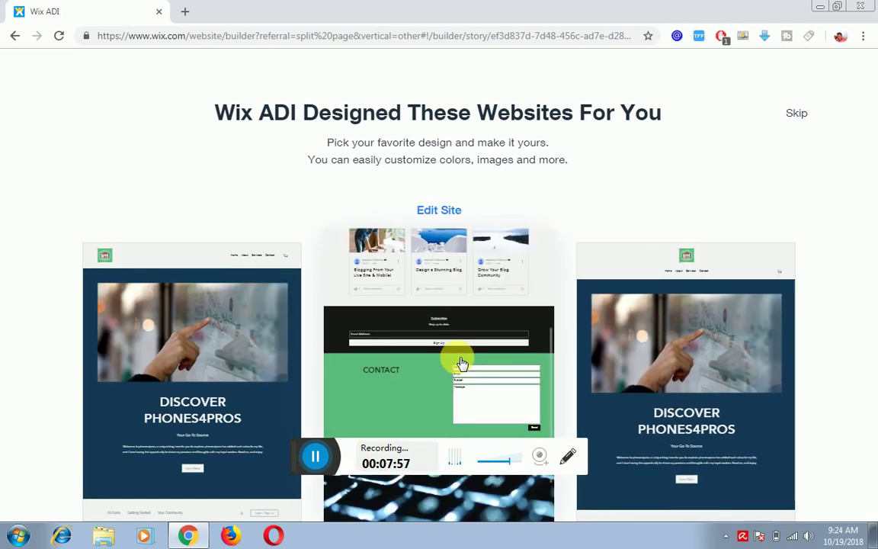
{"action": "scroll", "coordinate": [462, 363], "scroll_direction": "down", "scroll_amount": 1}
{"action": "scroll", "coordinate": [465, 361], "scroll_direction": "up", "scroll_amount": 5}
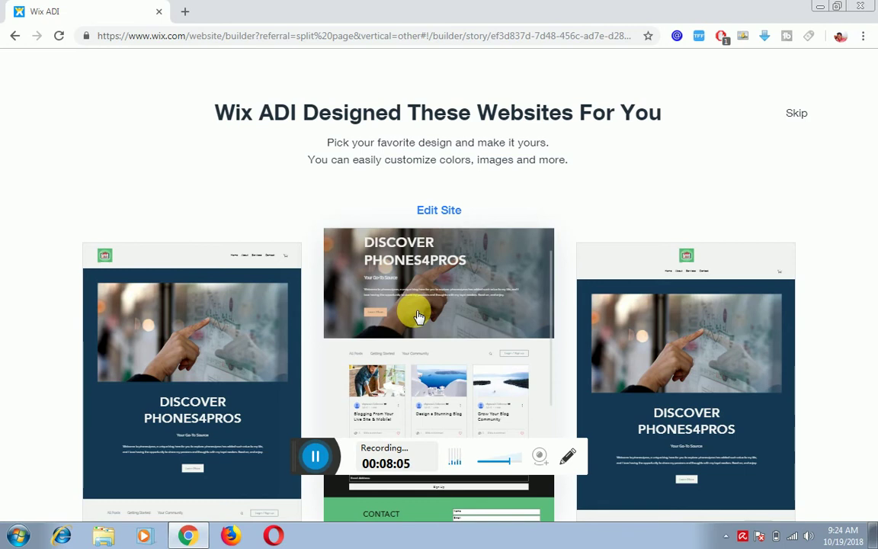
{"action": "left_click", "coordinate": [787, 117]}
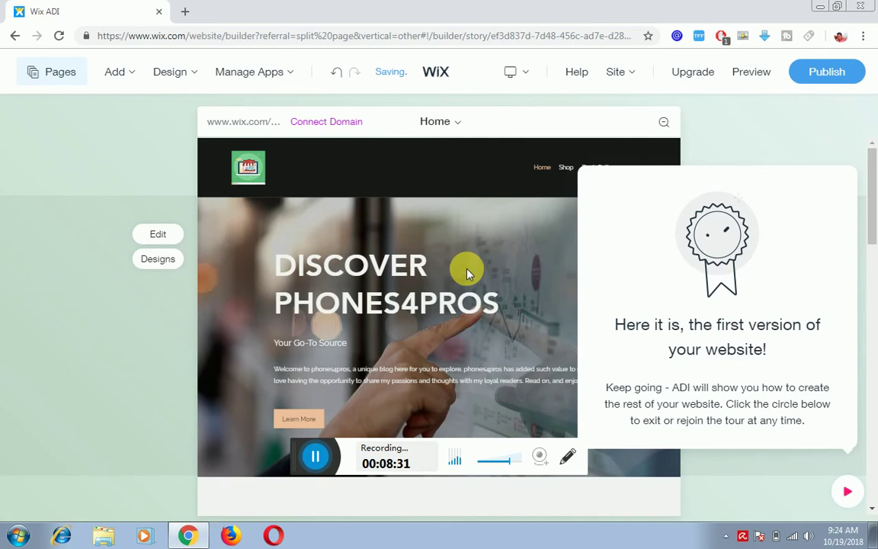
- Scroll the phones4pros home page down to the blog posts and back to the top
{"action": "scroll", "coordinate": [443, 267], "scroll_direction": "down", "scroll_amount": 5}
{"action": "scroll", "coordinate": [509, 292], "scroll_direction": "up", "scroll_amount": 4}
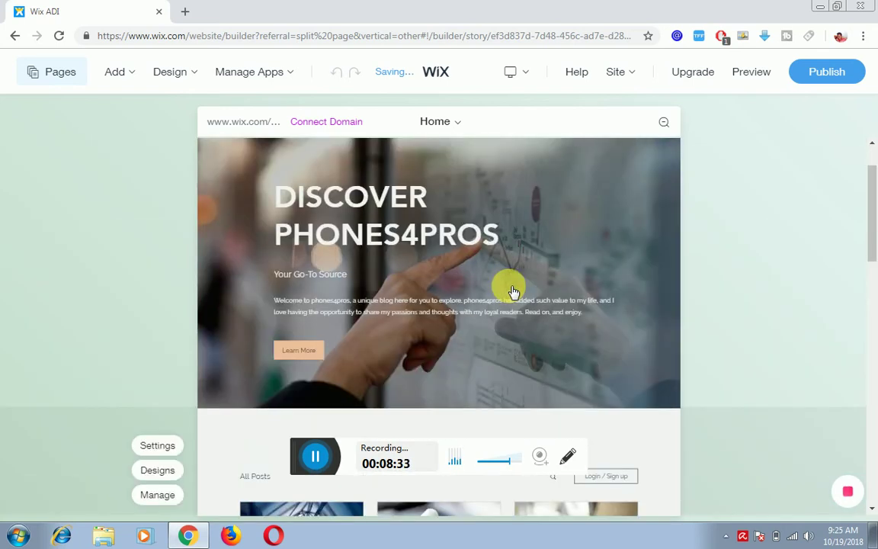
{"action": "scroll", "coordinate": [513, 291], "scroll_direction": "up", "scroll_amount": 1}
{"action": "scroll", "coordinate": [513, 291], "scroll_direction": "down", "scroll_amount": 1}
{"action": "scroll", "coordinate": [509, 290], "scroll_direction": "down", "scroll_amount": 4}
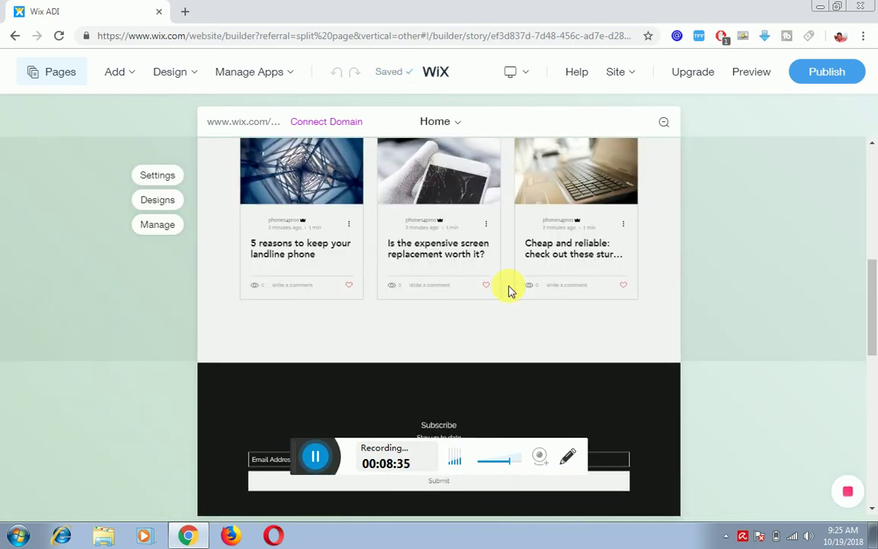
{"action": "scroll", "coordinate": [509, 289], "scroll_direction": "up", "scroll_amount": 4}
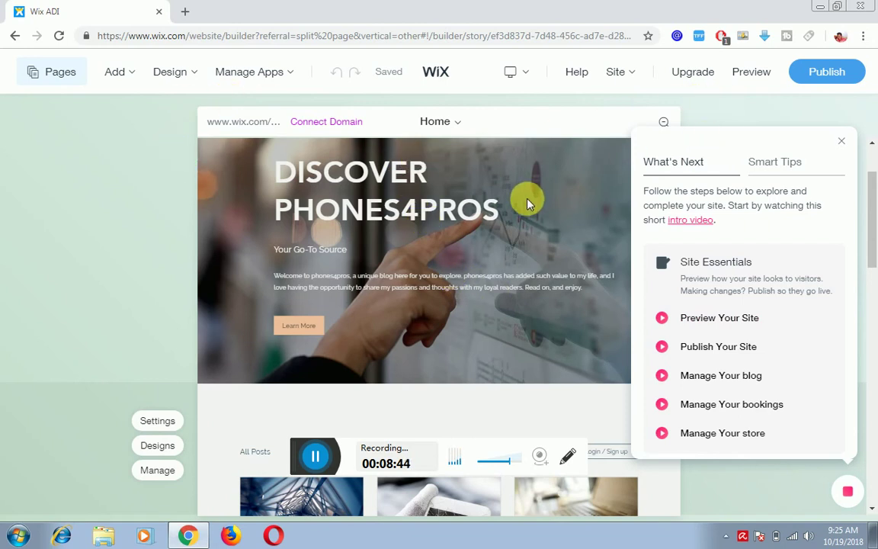
- Preview the phones4pros site as visitors see it, scrolling down and back up
{"action": "left_click", "coordinate": [732, 319]}
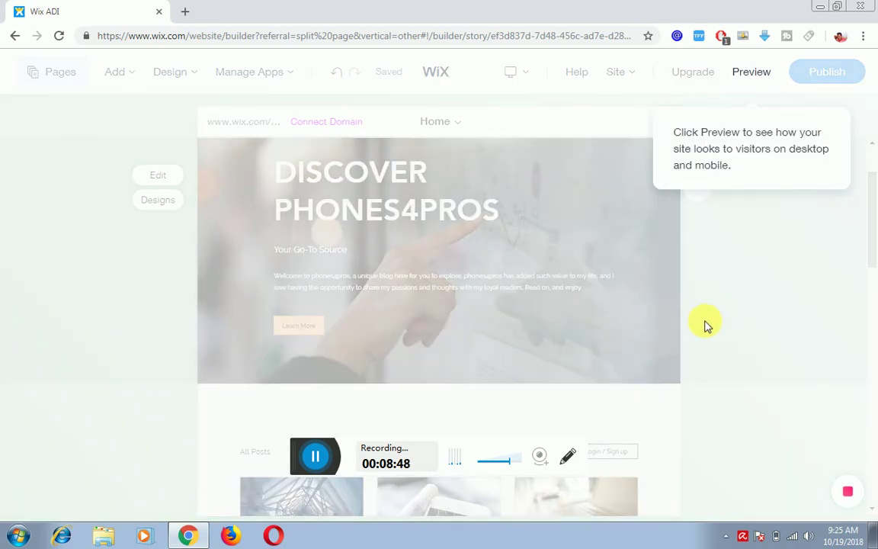
{"action": "left_click", "coordinate": [753, 85]}
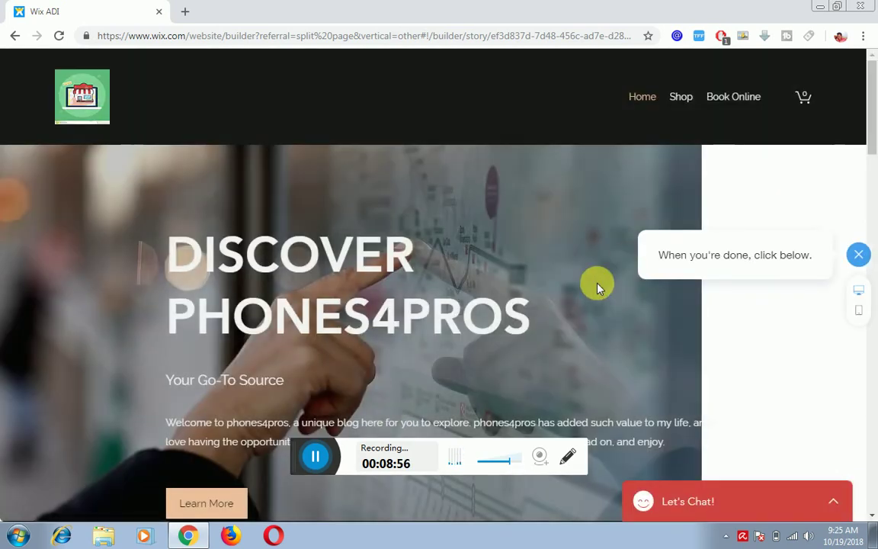
{"action": "scroll", "coordinate": [534, 213], "scroll_direction": "down", "scroll_amount": 3}
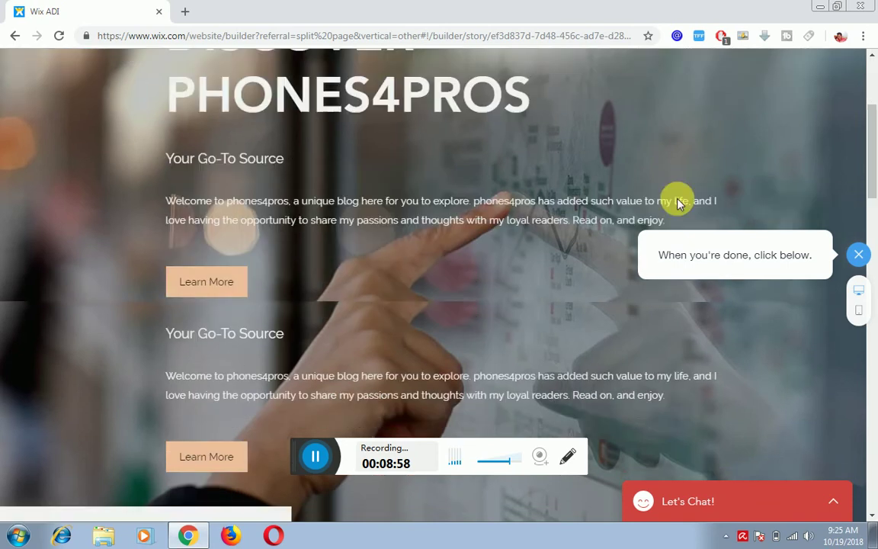
{"action": "scroll", "coordinate": [467, 295], "scroll_direction": "down", "scroll_amount": 5}
{"action": "scroll", "coordinate": [464, 294], "scroll_direction": "up", "scroll_amount": 3}
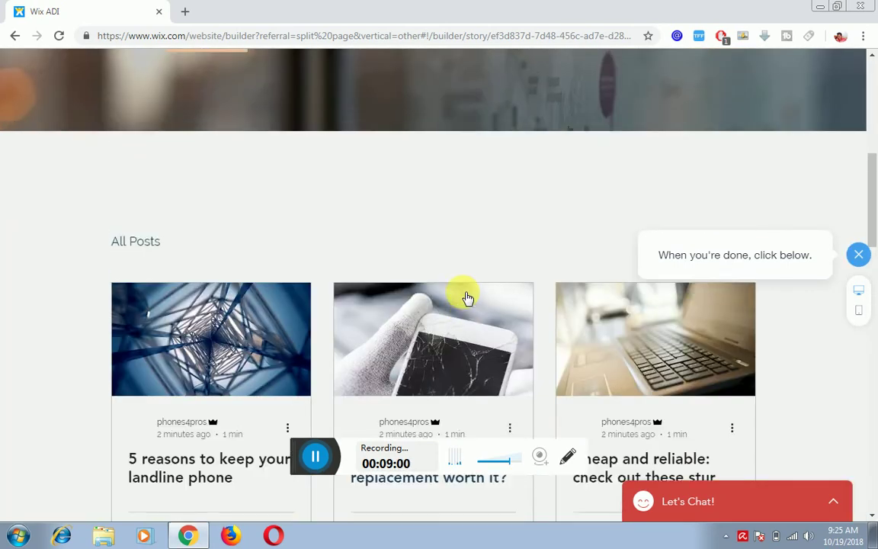
{"action": "scroll", "coordinate": [464, 294], "scroll_direction": "up", "scroll_amount": 2}
{"action": "scroll", "coordinate": [464, 294], "scroll_direction": "up", "scroll_amount": 3}
{"action": "scroll", "coordinate": [569, 118], "scroll_direction": "up", "scroll_amount": 2}
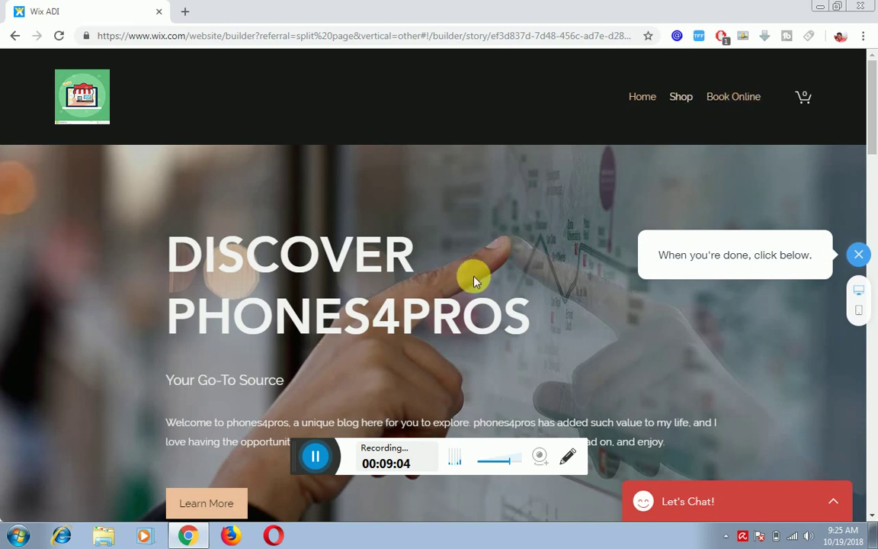
- Browse the previewed home page and posts back to the top banner, then close the preview hint
{"action": "scroll", "coordinate": [470, 281], "scroll_direction": "down", "scroll_amount": 1}
{"action": "scroll", "coordinate": [473, 282], "scroll_direction": "down", "scroll_amount": 4}
{"action": "scroll", "coordinate": [472, 282], "scroll_direction": "down", "scroll_amount": 3}
{"action": "scroll", "coordinate": [431, 323], "scroll_direction": "down", "scroll_amount": 2}
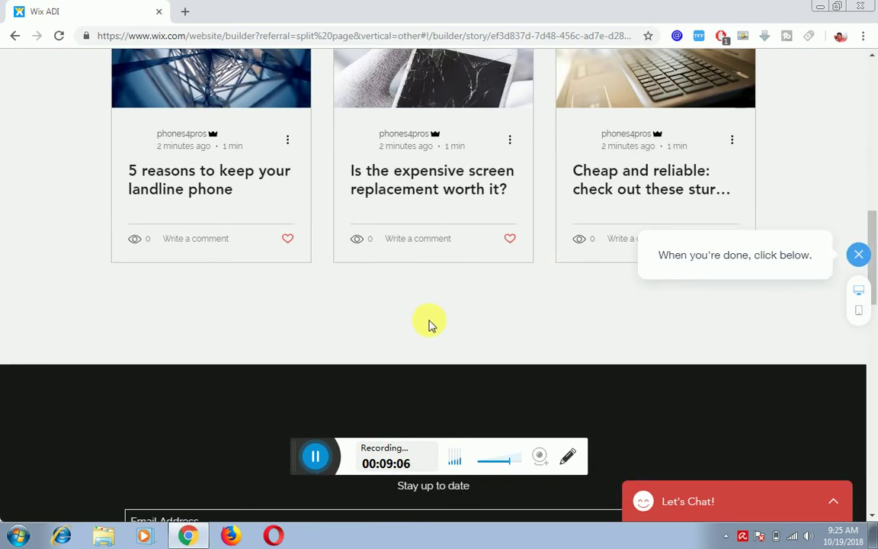
{"action": "scroll", "coordinate": [433, 323], "scroll_direction": "up", "scroll_amount": 2}
{"action": "scroll", "coordinate": [434, 323], "scroll_direction": "up", "scroll_amount": 3}
{"action": "scroll", "coordinate": [242, 274], "scroll_direction": "up", "scroll_amount": 3}
{"action": "scroll", "coordinate": [321, 229], "scroll_direction": "up", "scroll_amount": 2}
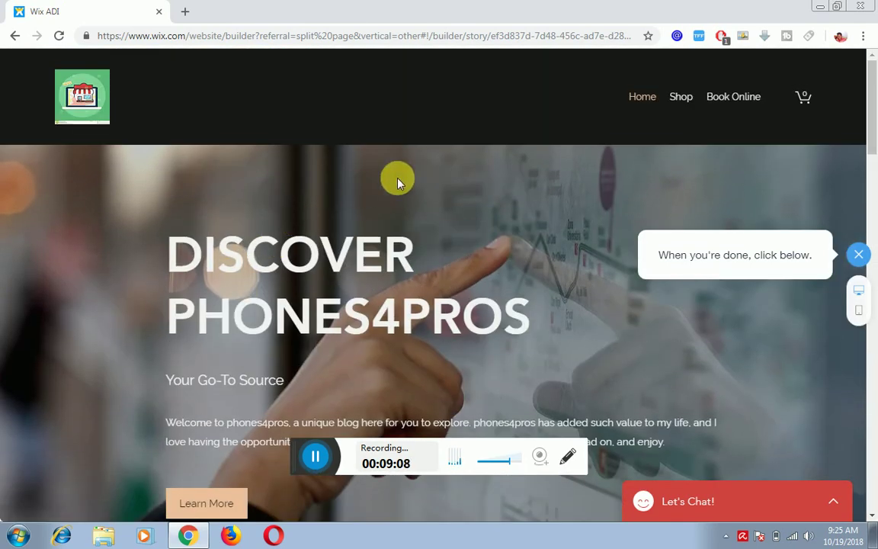
{"action": "scroll", "coordinate": [536, 290], "scroll_direction": "down", "scroll_amount": 3}
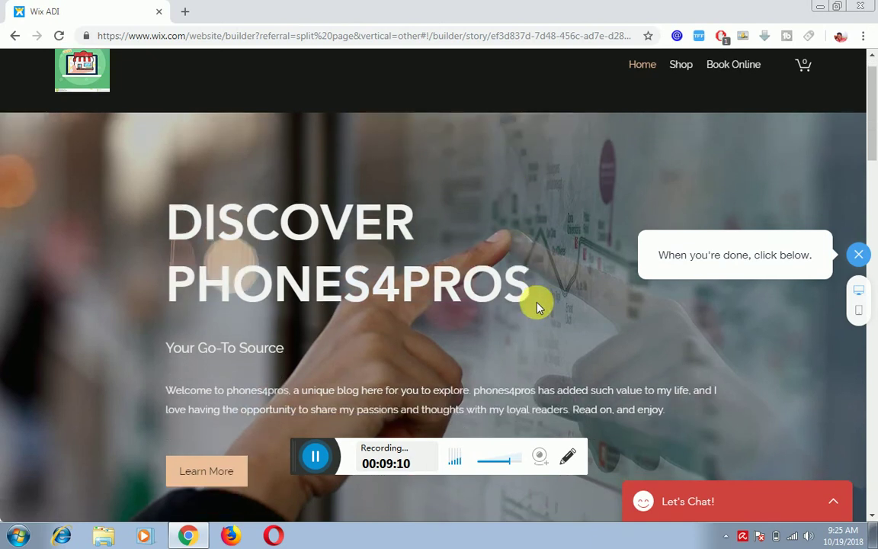
{"action": "scroll", "coordinate": [536, 305], "scroll_direction": "down", "scroll_amount": 3}
{"action": "scroll", "coordinate": [536, 308], "scroll_direction": "down", "scroll_amount": 2}
{"action": "scroll", "coordinate": [537, 308], "scroll_direction": "down", "scroll_amount": 2}
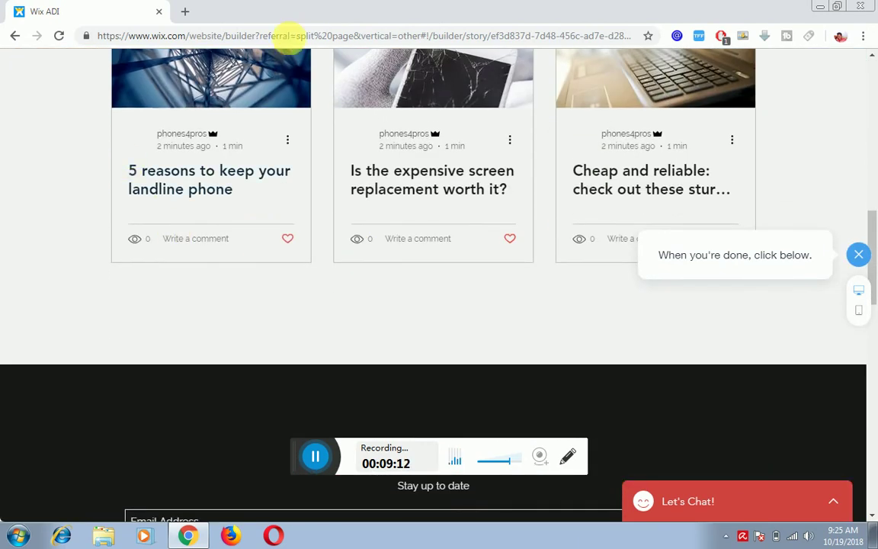
{"action": "scroll", "coordinate": [320, 221], "scroll_direction": "up", "scroll_amount": 3}
{"action": "scroll", "coordinate": [455, 263], "scroll_direction": "up", "scroll_amount": 2}
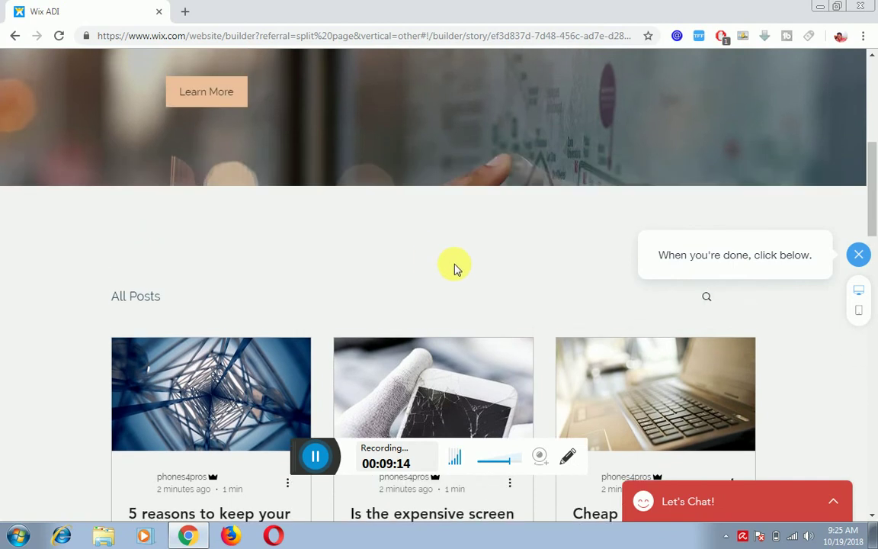
{"action": "scroll", "coordinate": [455, 263], "scroll_direction": "up", "scroll_amount": 5}
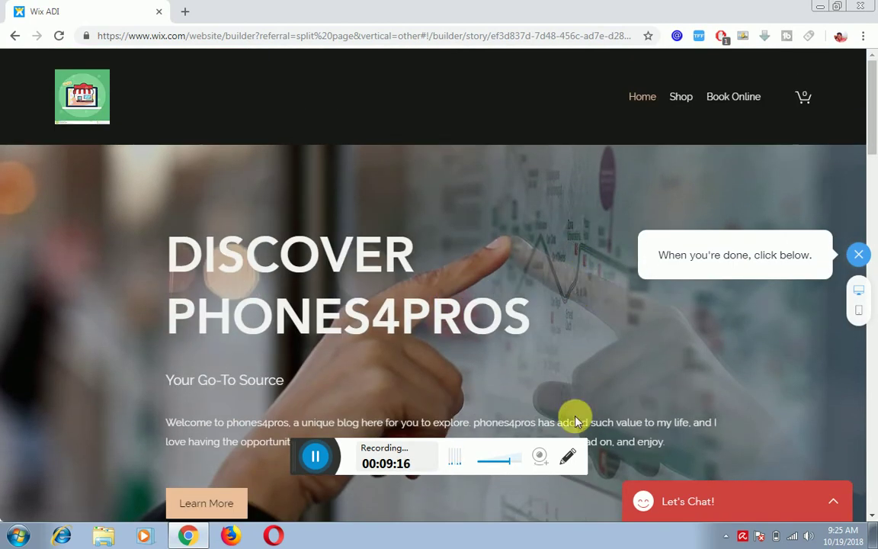
{"action": "scroll", "coordinate": [627, 316], "scroll_direction": "down", "scroll_amount": 1}
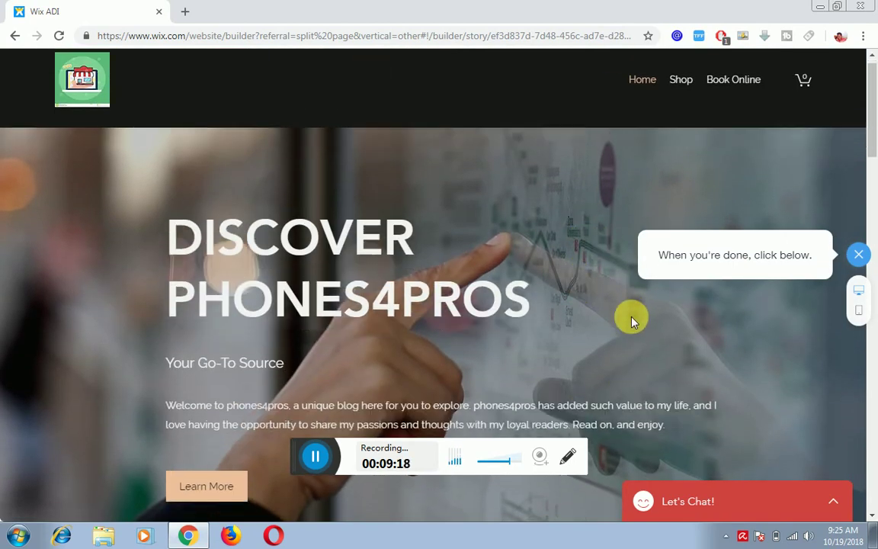
{"action": "scroll", "coordinate": [628, 316], "scroll_direction": "up", "scroll_amount": 1}
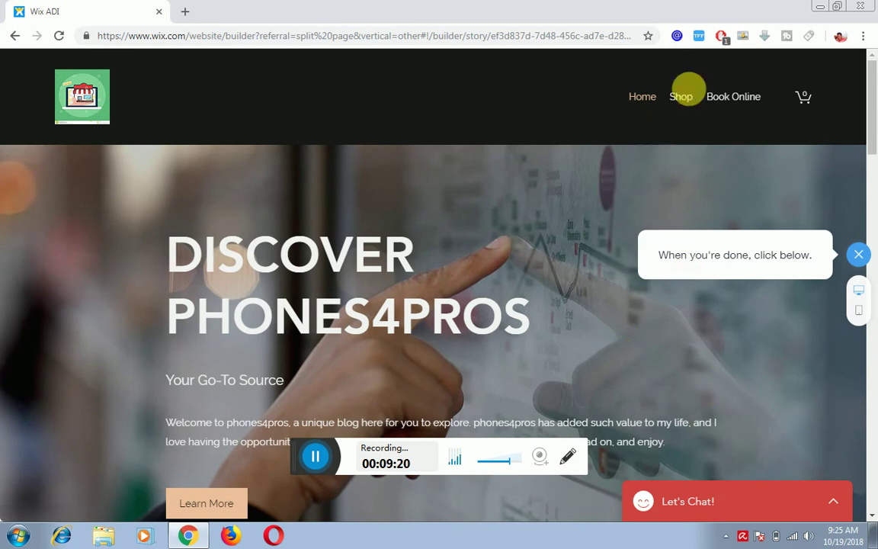
{"action": "left_click", "coordinate": [857, 256]}
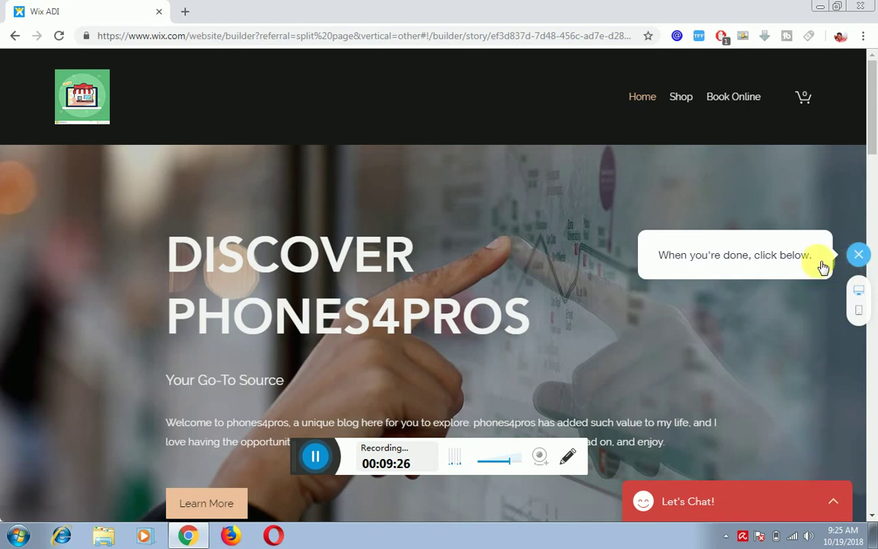
{"action": "left_click", "coordinate": [857, 259]}
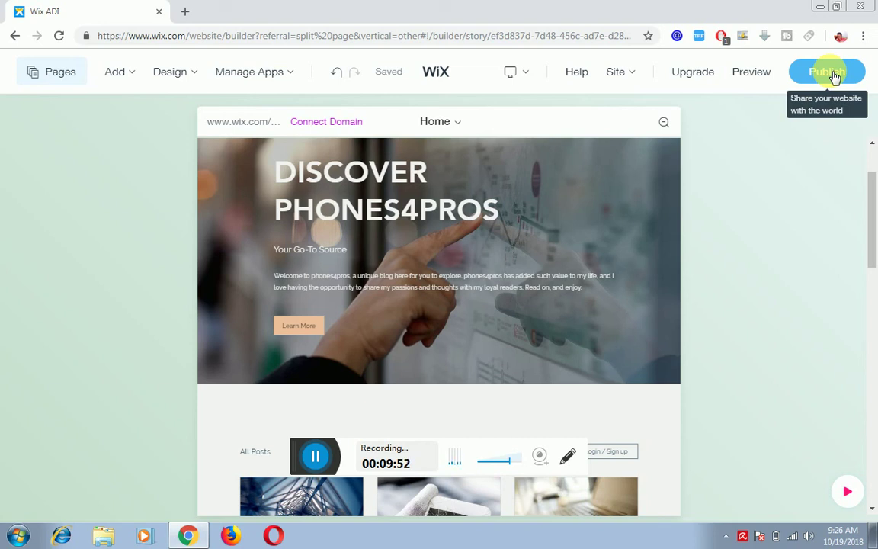
- Publish the site, changing the free wixsite.com address ending from 'website' to 'pros'
{"action": "left_click", "coordinate": [834, 74]}
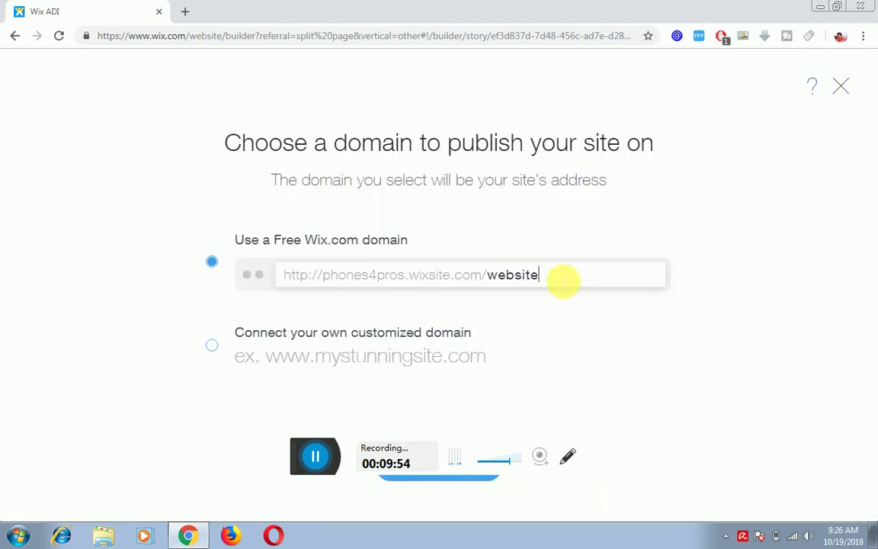
{"action": "left_click", "coordinate": [553, 287]}
{"action": "left_click", "coordinate": [516, 274]}
{"action": "left_click", "coordinate": [579, 284]}
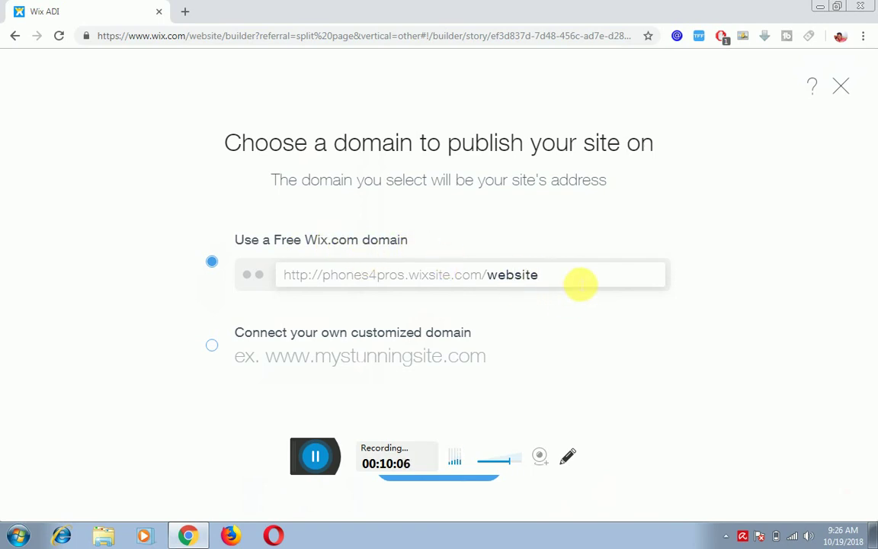
{"action": "key", "text": "BackSpace"}
{"action": "key", "text": "BackSpace"}
{"action": "key", "text": "BackSpace"}
{"action": "key", "text": "BackSpace"}
{"action": "key", "text": "BackSpace"}
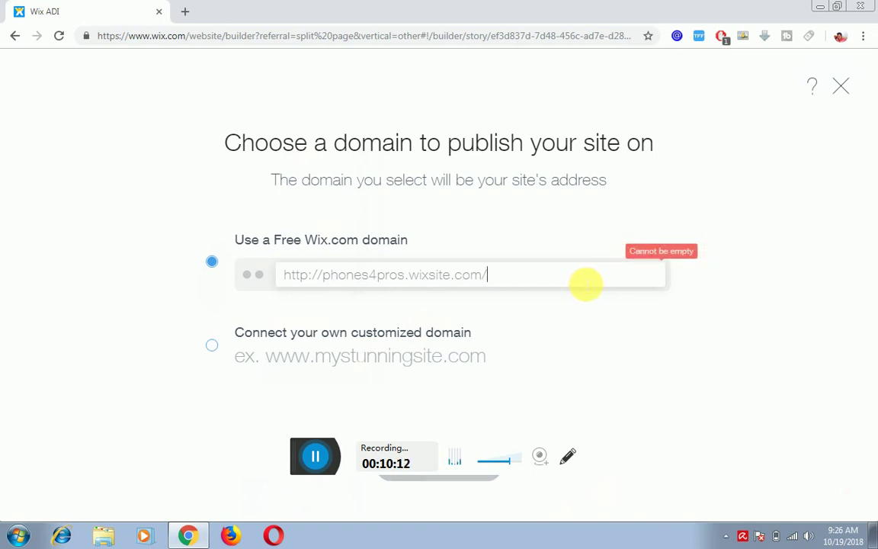
{"action": "type", "text": "pros"}
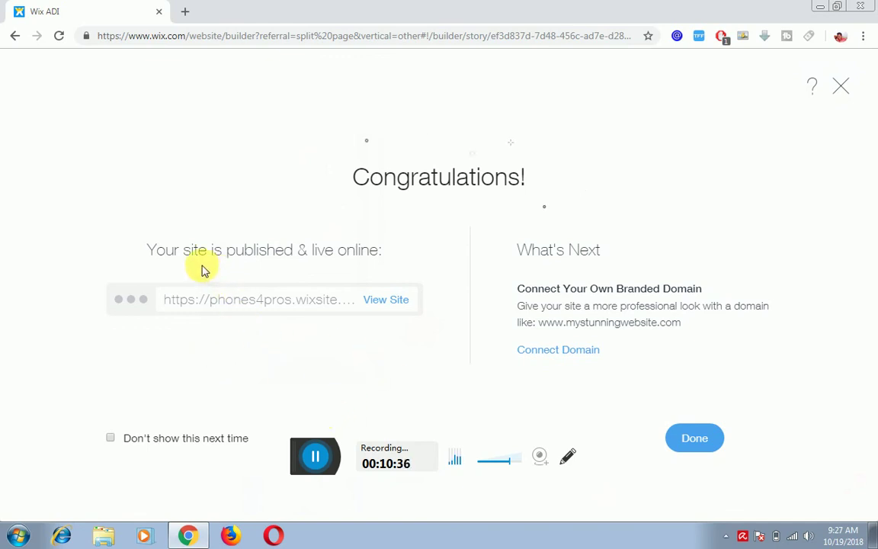
- View the live site at phones4pros.wixsite.com/pros, scrolling through its banner, three blog posts and menu
{"action": "left_click", "coordinate": [385, 301]}
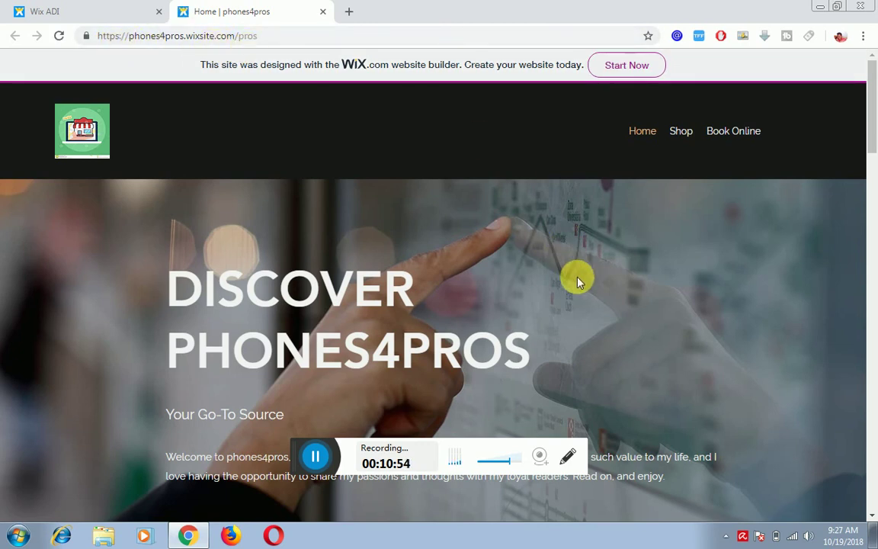
{"action": "scroll", "coordinate": [587, 275], "scroll_direction": "down", "scroll_amount": 1}
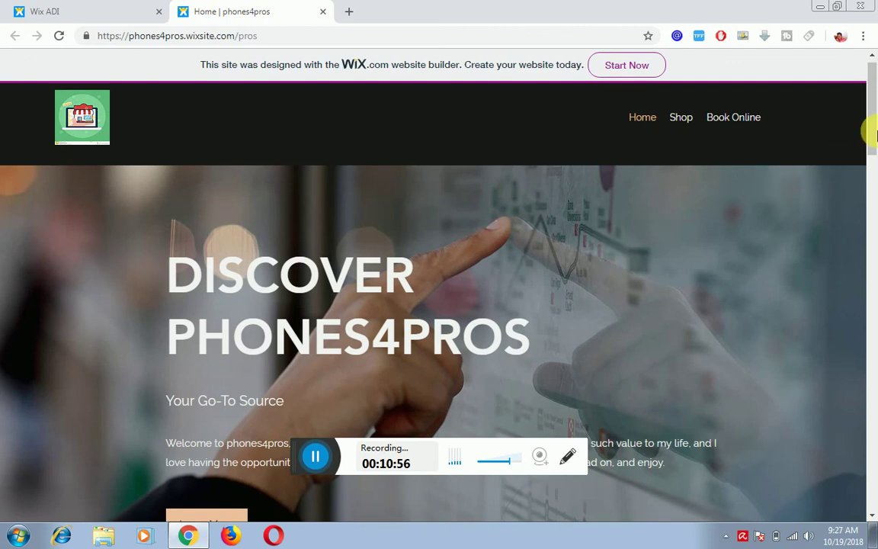
{"action": "scroll", "coordinate": [651, 329], "scroll_direction": "down", "scroll_amount": 3}
{"action": "scroll", "coordinate": [651, 329], "scroll_direction": "down", "scroll_amount": 3}
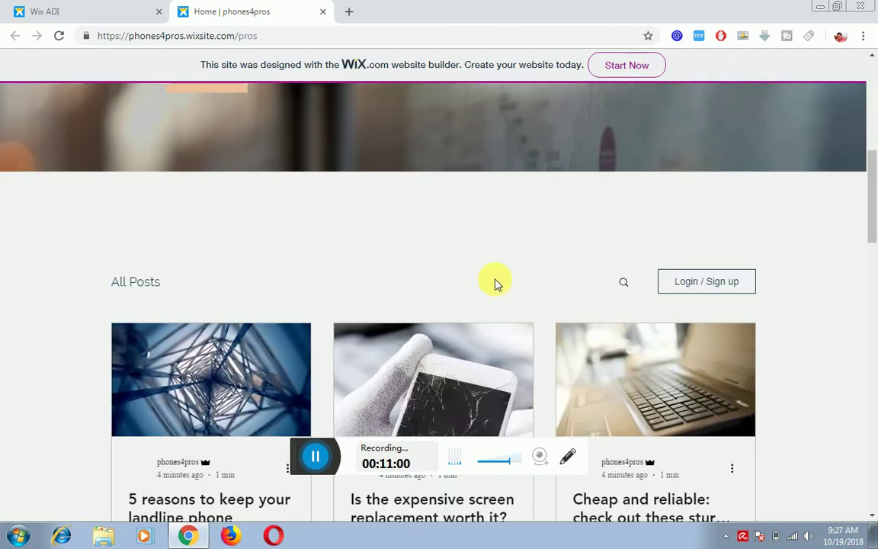
{"action": "scroll", "coordinate": [476, 279], "scroll_direction": "up", "scroll_amount": 5}
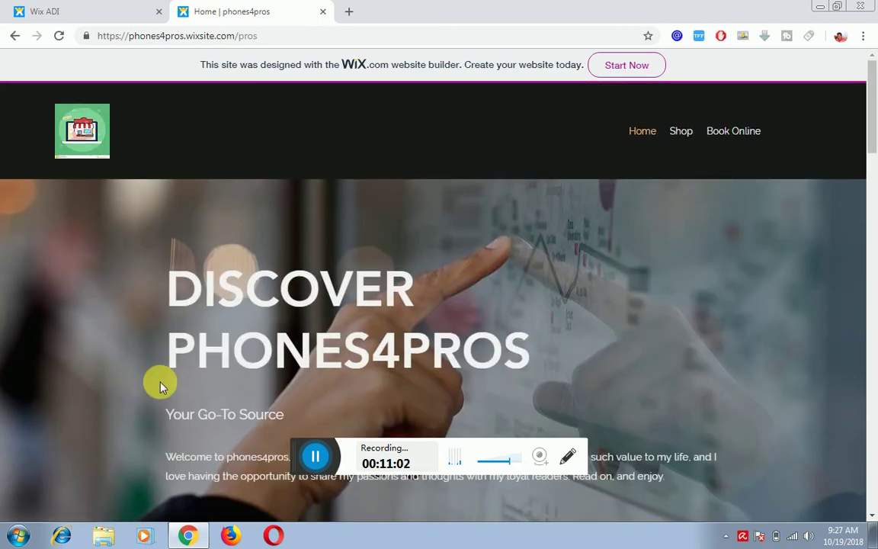
{"action": "scroll", "coordinate": [261, 281], "scroll_direction": "down", "scroll_amount": 2}
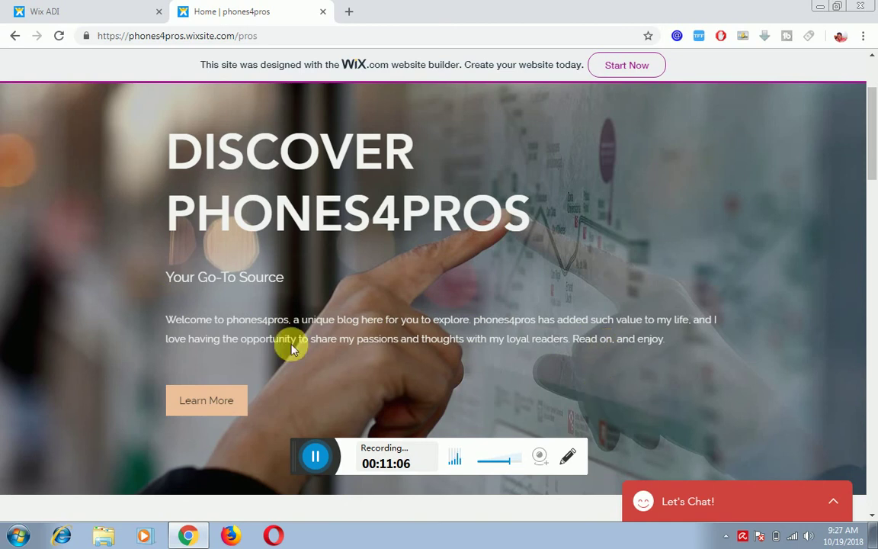
{"action": "scroll", "coordinate": [784, 268], "scroll_direction": "down", "scroll_amount": 3}
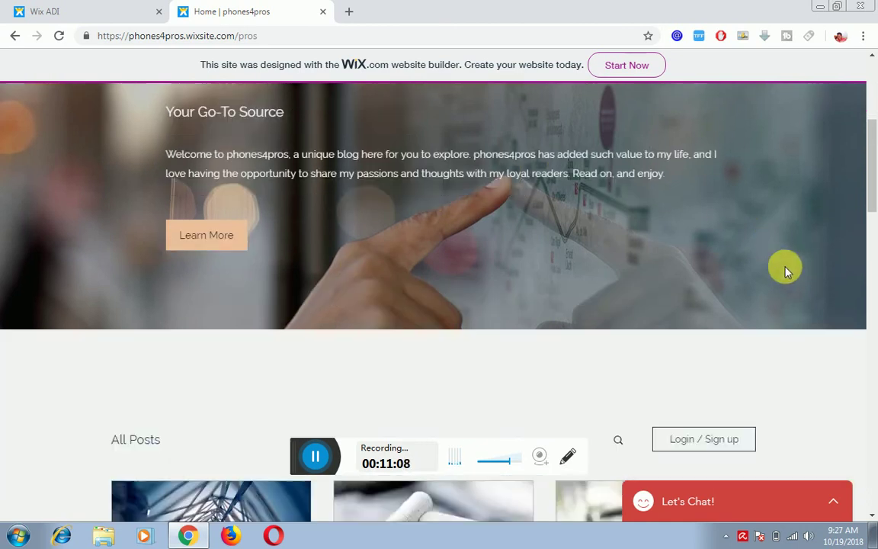
{"action": "scroll", "coordinate": [788, 268], "scroll_direction": "down", "scroll_amount": 3}
{"action": "scroll", "coordinate": [807, 454], "scroll_direction": "down", "scroll_amount": 1}
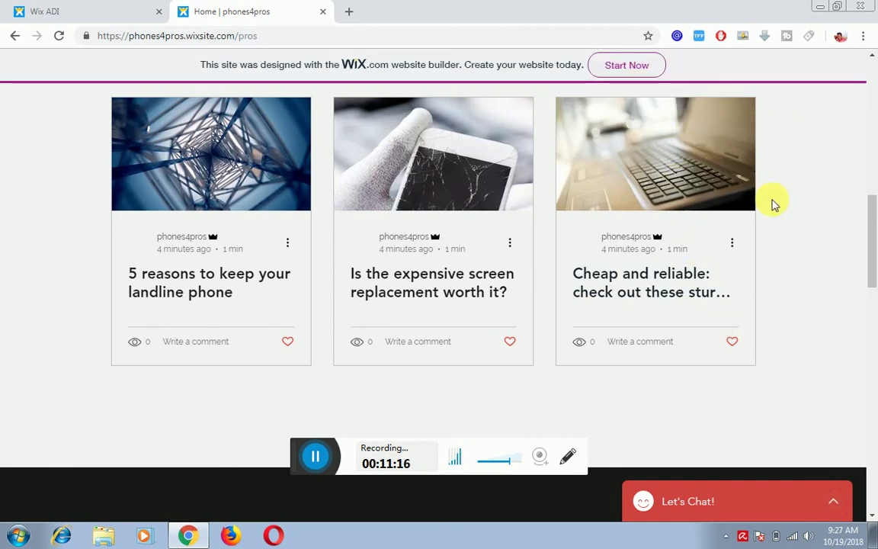
{"action": "scroll", "coordinate": [774, 202], "scroll_direction": "up", "scroll_amount": 4}
{"action": "scroll", "coordinate": [774, 202], "scroll_direction": "up", "scroll_amount": 3}
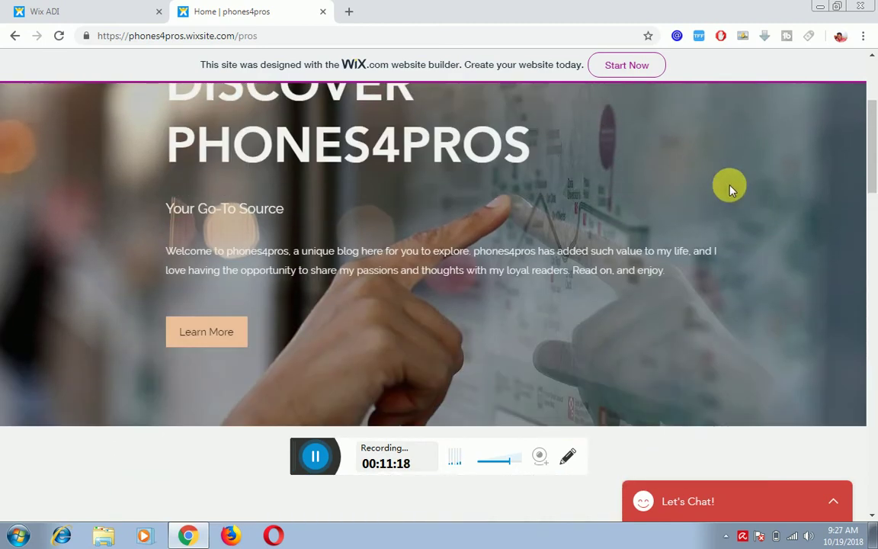
{"action": "scroll", "coordinate": [729, 186], "scroll_direction": "up", "scroll_amount": 3}
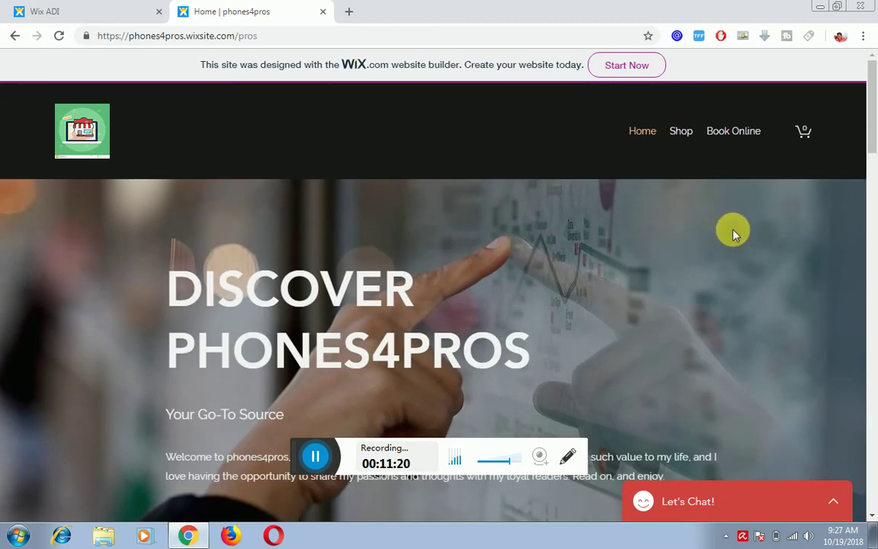